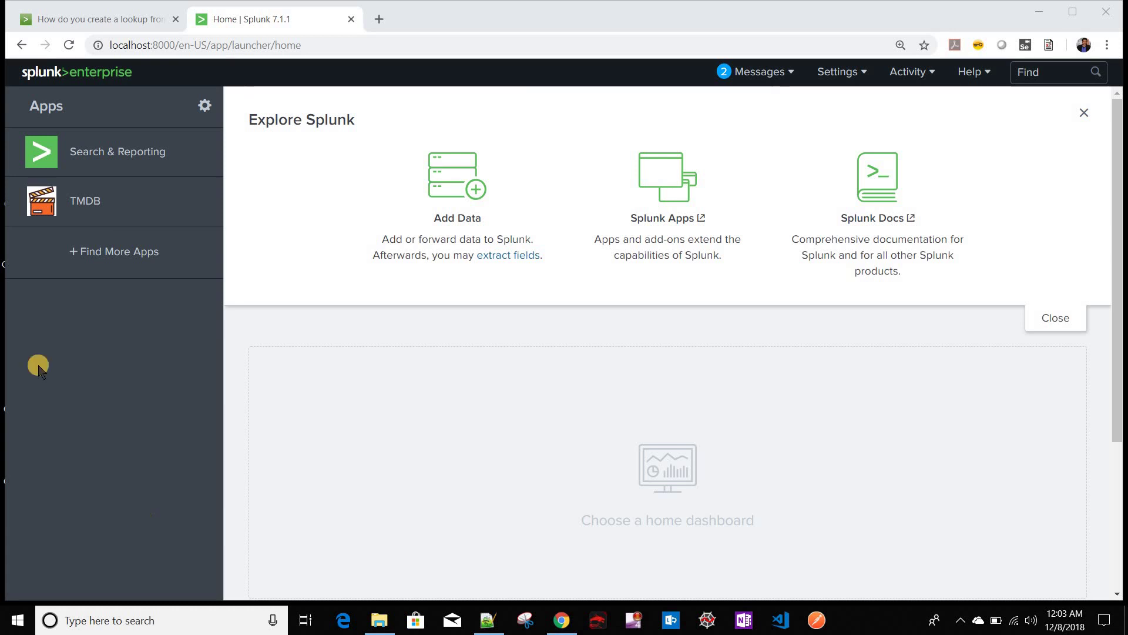
- Read the Splunk Answers range-lookup question and accepted answer, then bring up data.txt in Notepad++
left_click(108, 15)
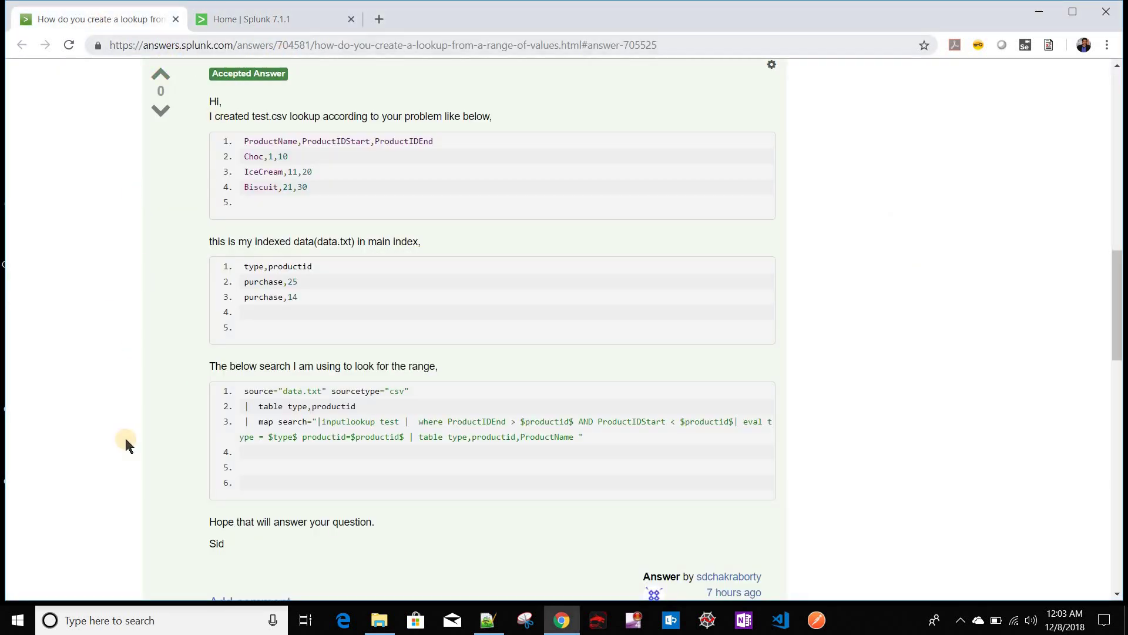
scroll(124, 440, "up", 9)
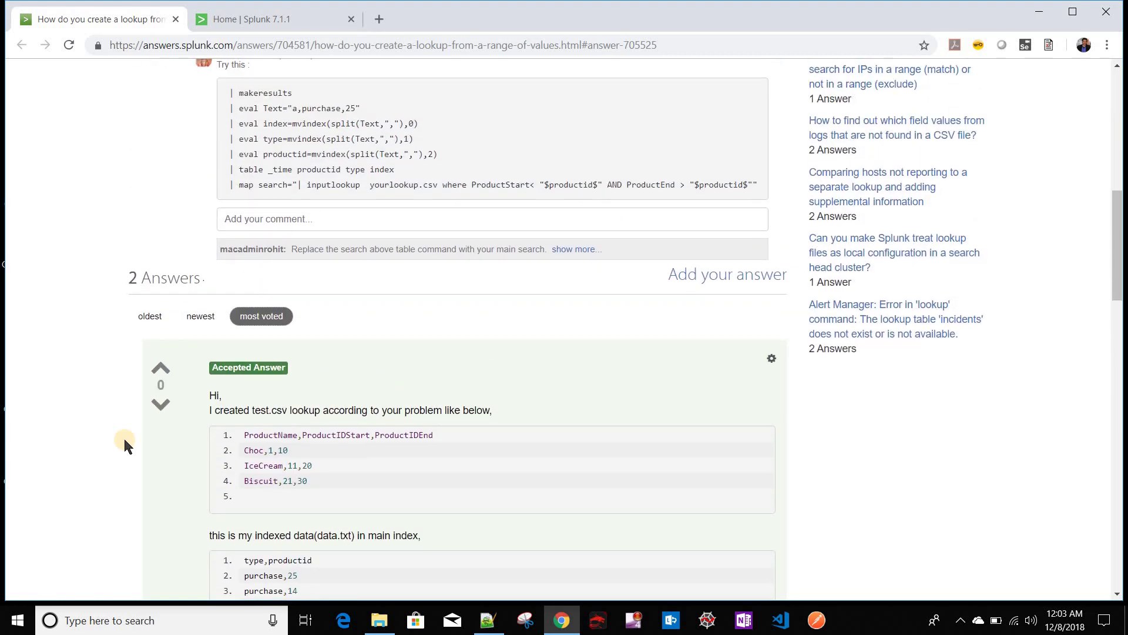
scroll(124, 440, "up", 5)
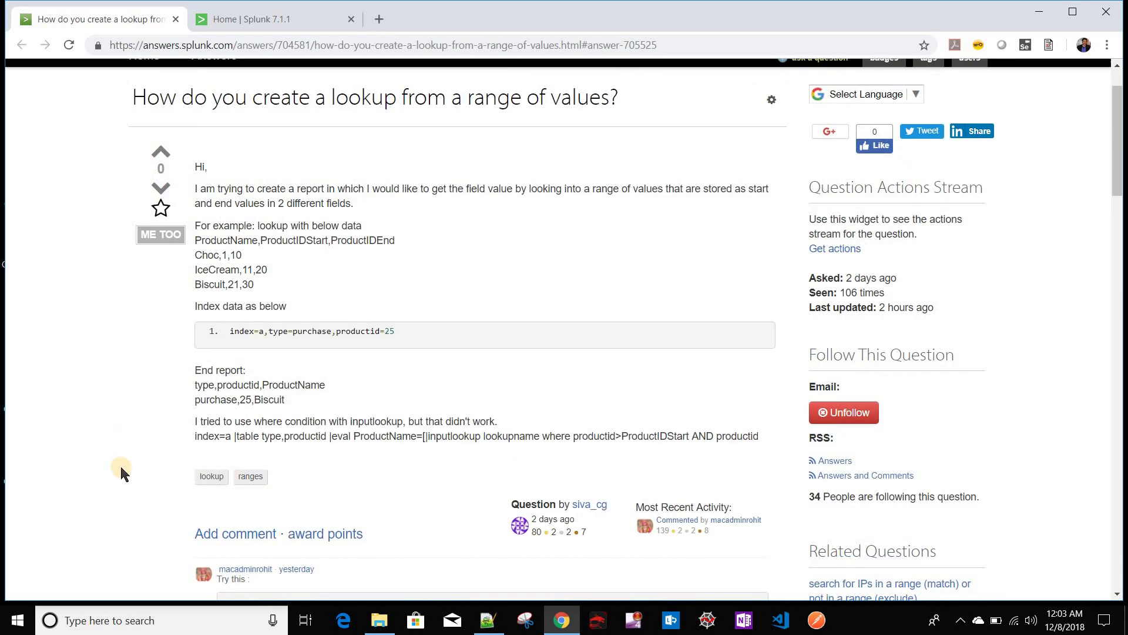
scroll(122, 471, "down", 4)
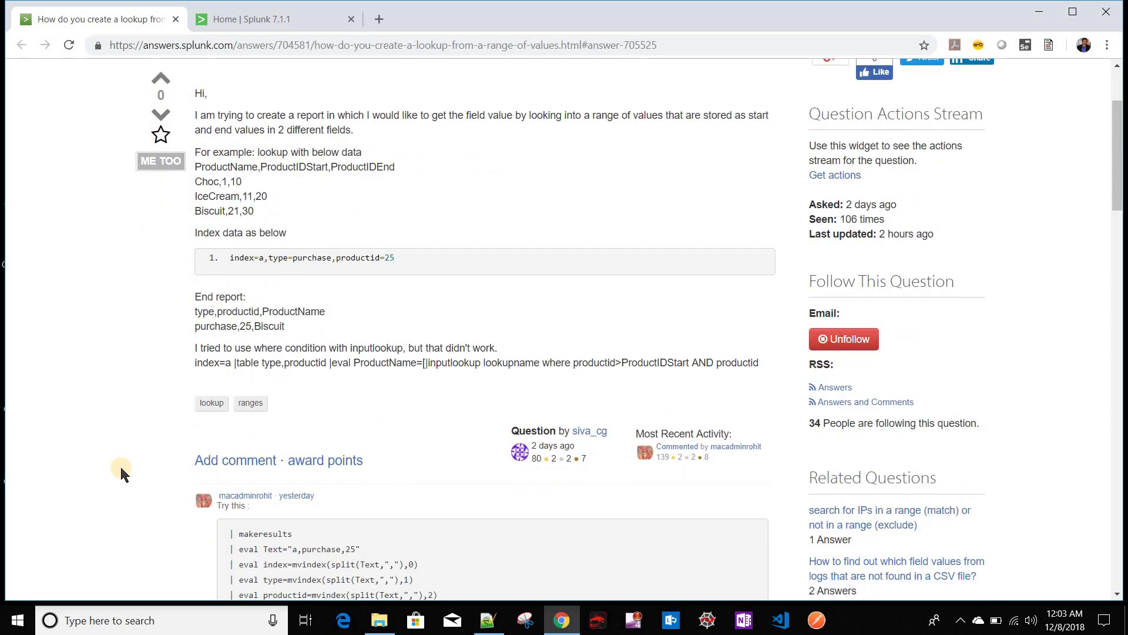
scroll(122, 472, "down", 6)
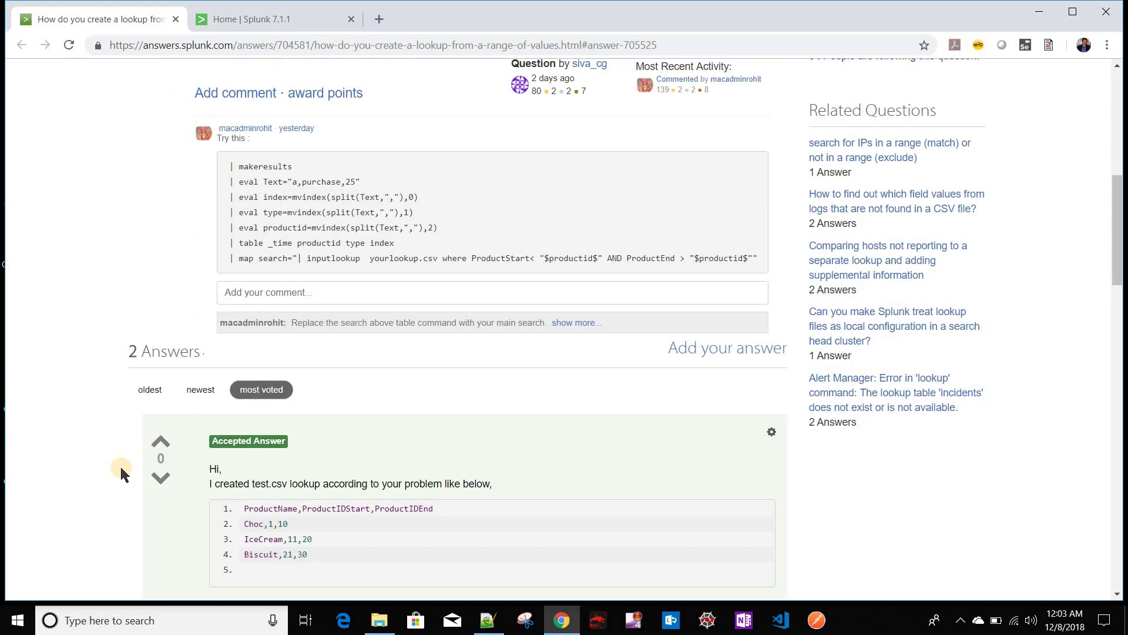
scroll(179, 485, "down", 3)
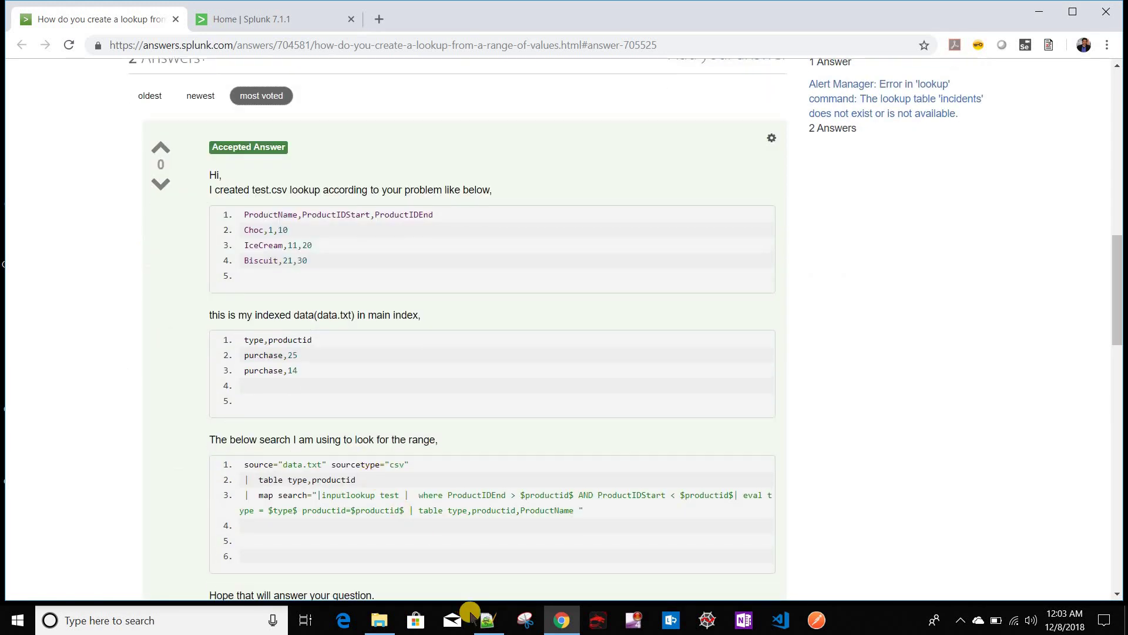
left_click(489, 622)
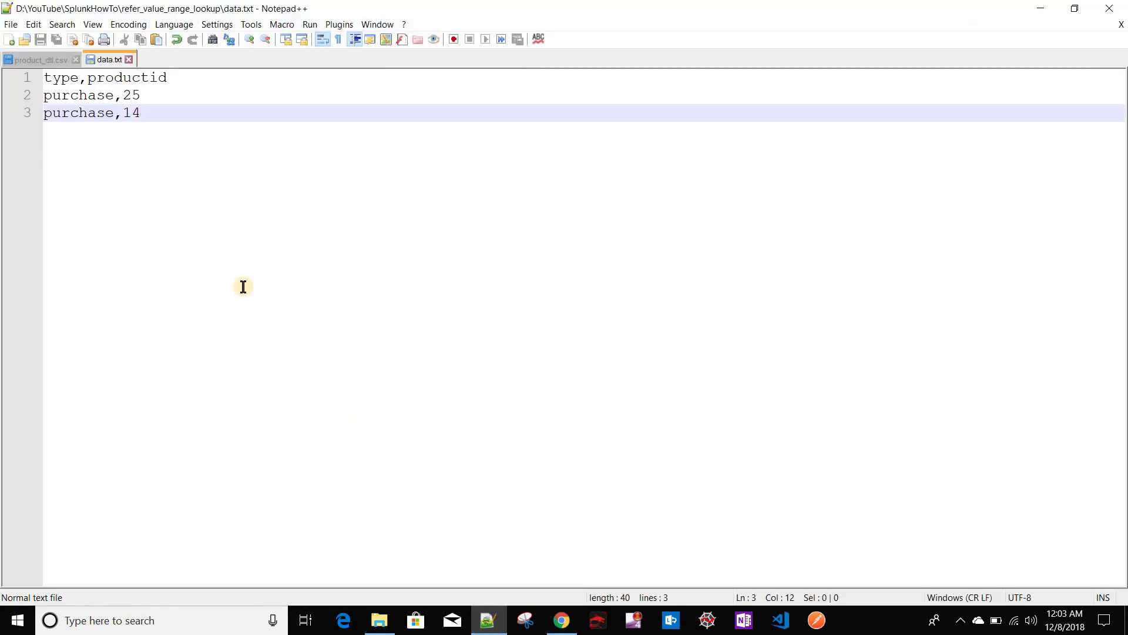
left_click(30, 60)
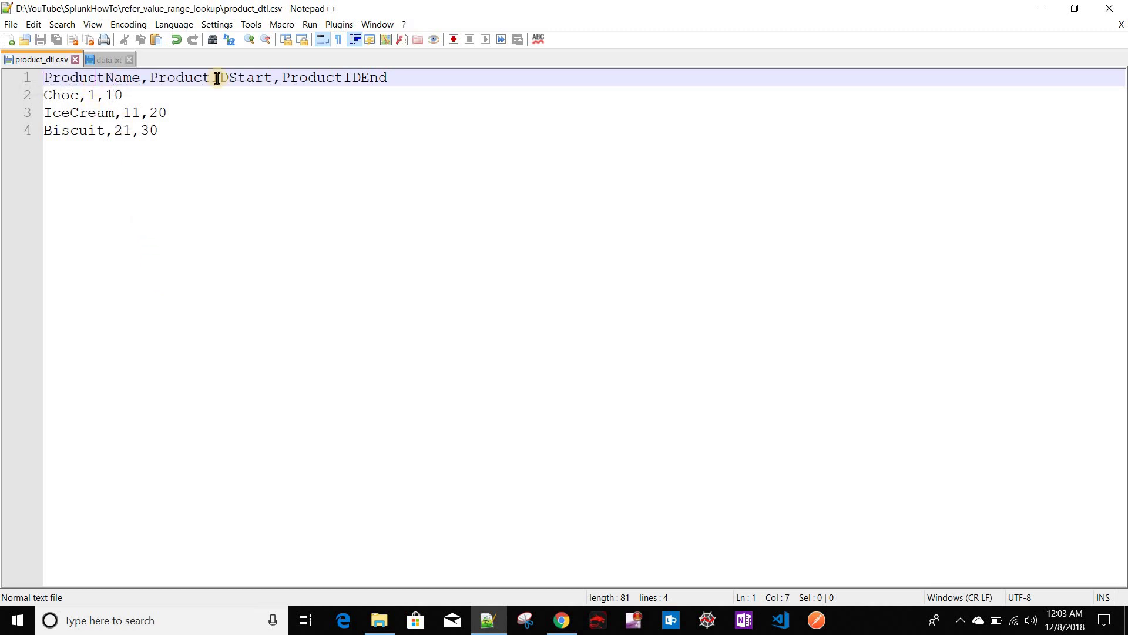
key("ctrl+shift+Right")
key("ctrl+Right")
key("ctrl+shift+Right")
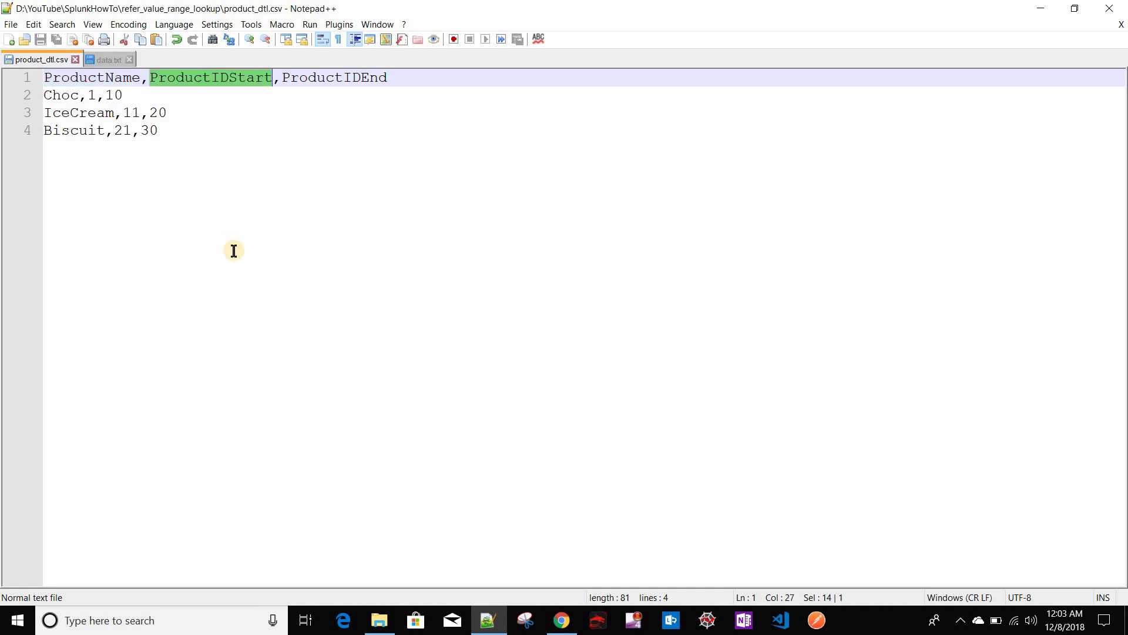
key("ctrl+Right")
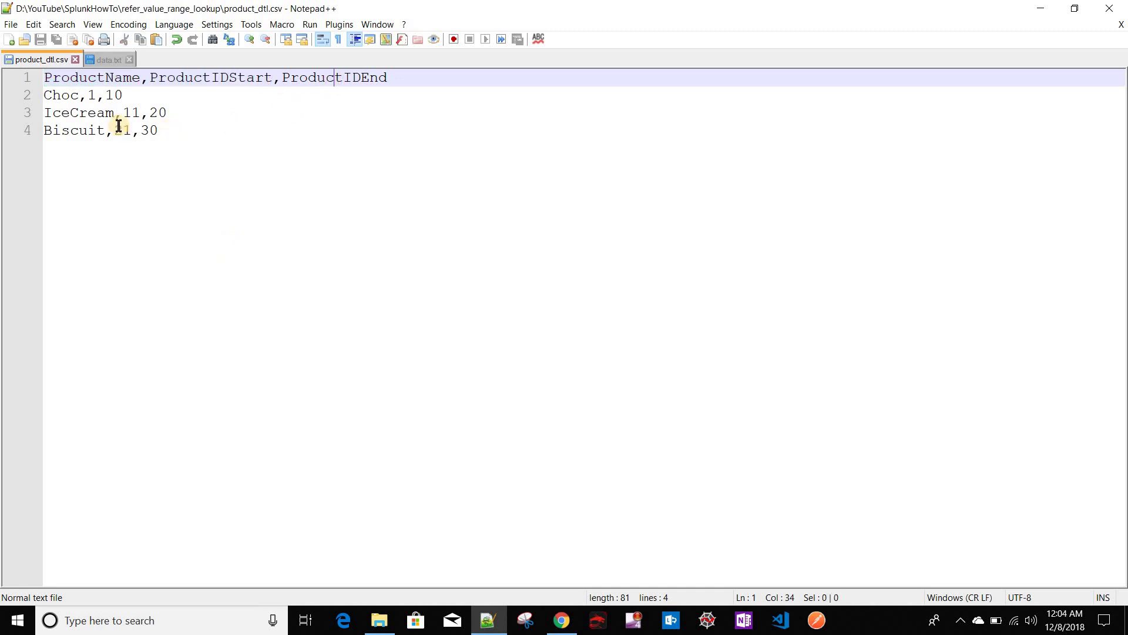
key("ctrl+shift+Right")
left_click_drag(89, 98, 123, 112)
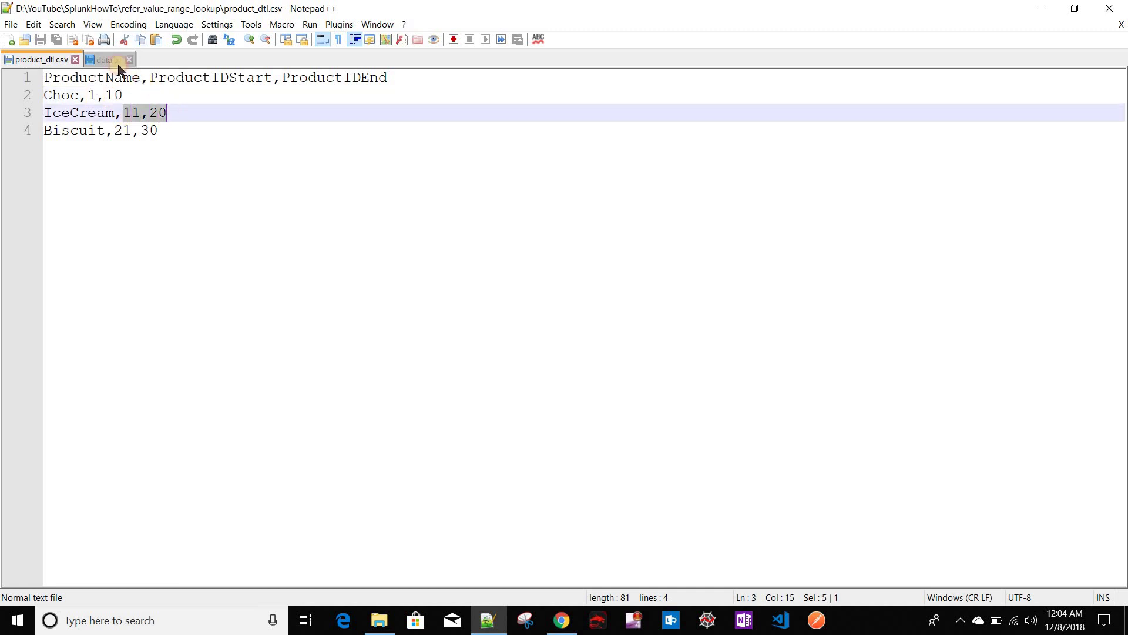
key("ctrl+Tab")
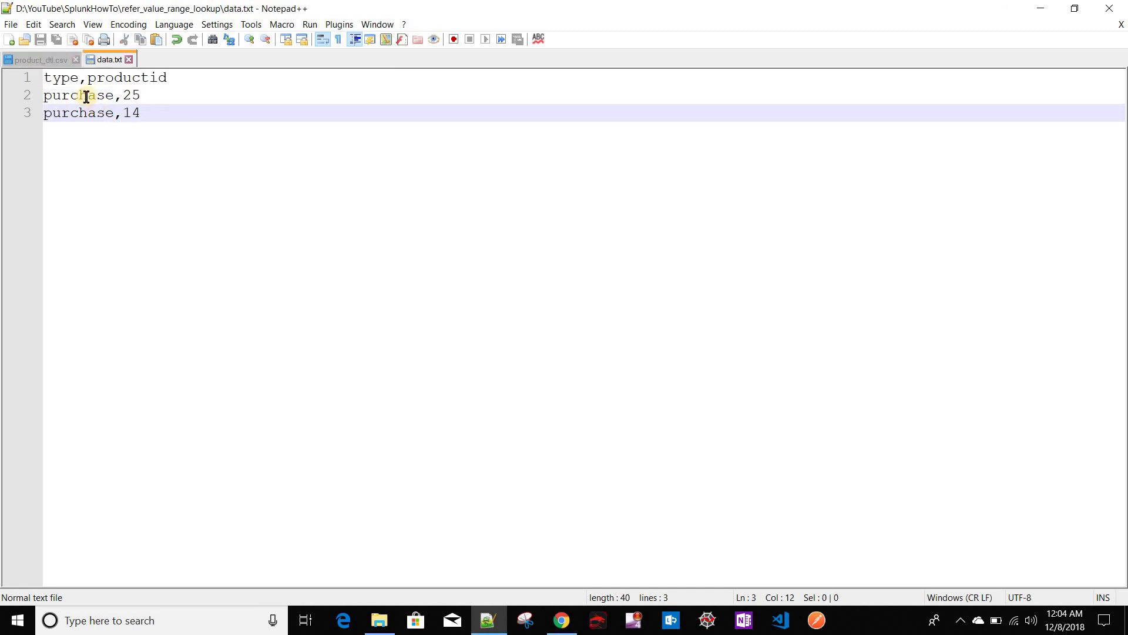
double_click(61, 78)
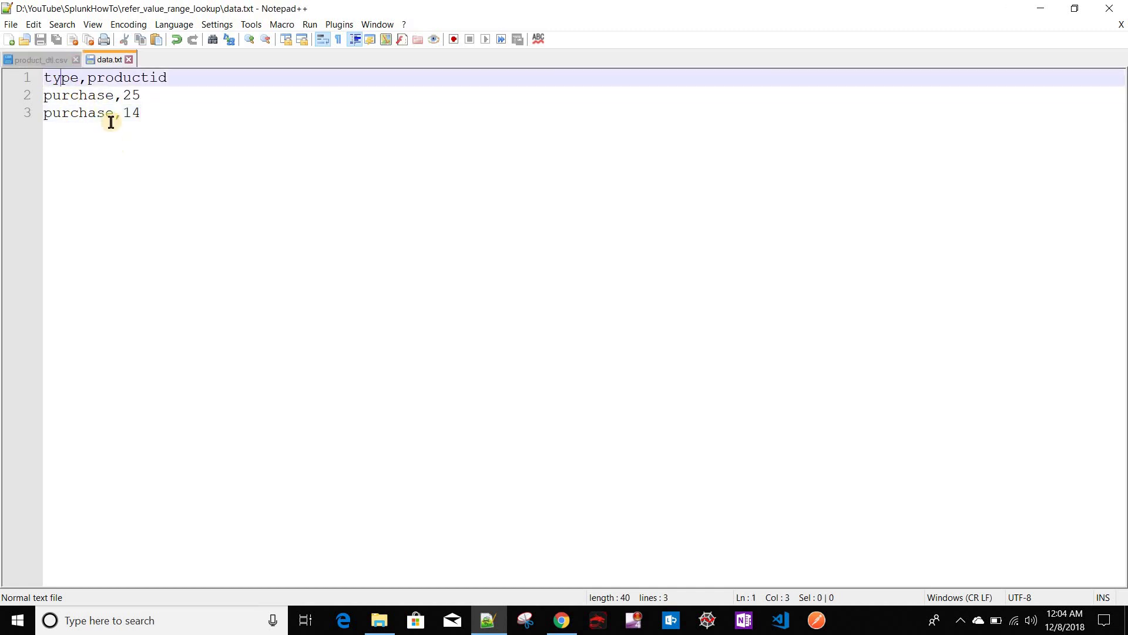
double_click(112, 81)
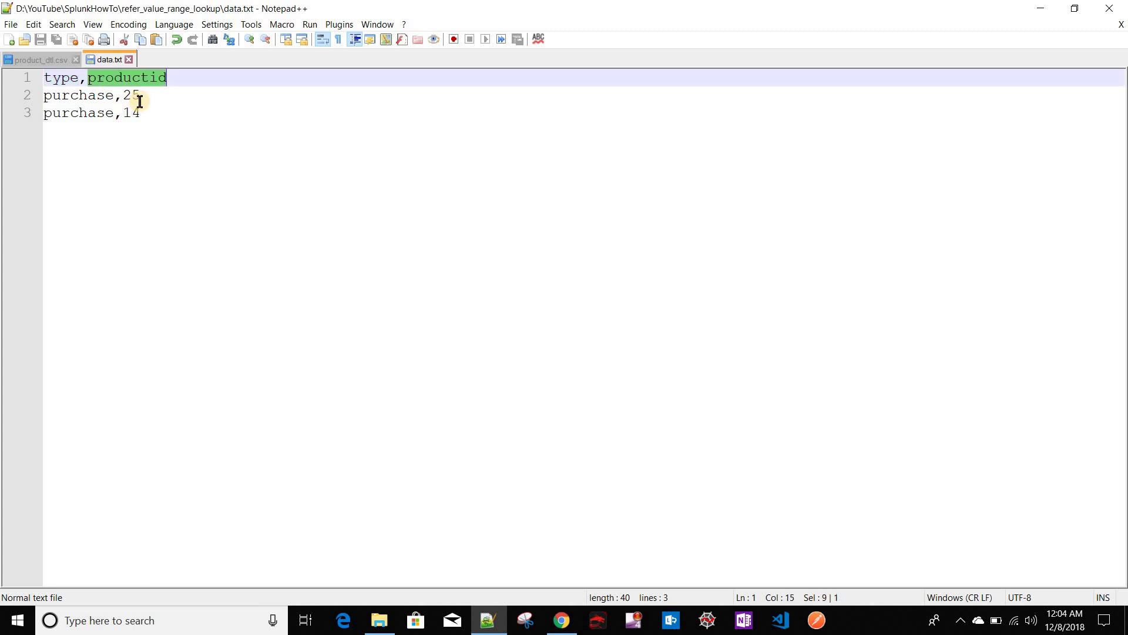
left_click_drag(140, 100, 118, 99)
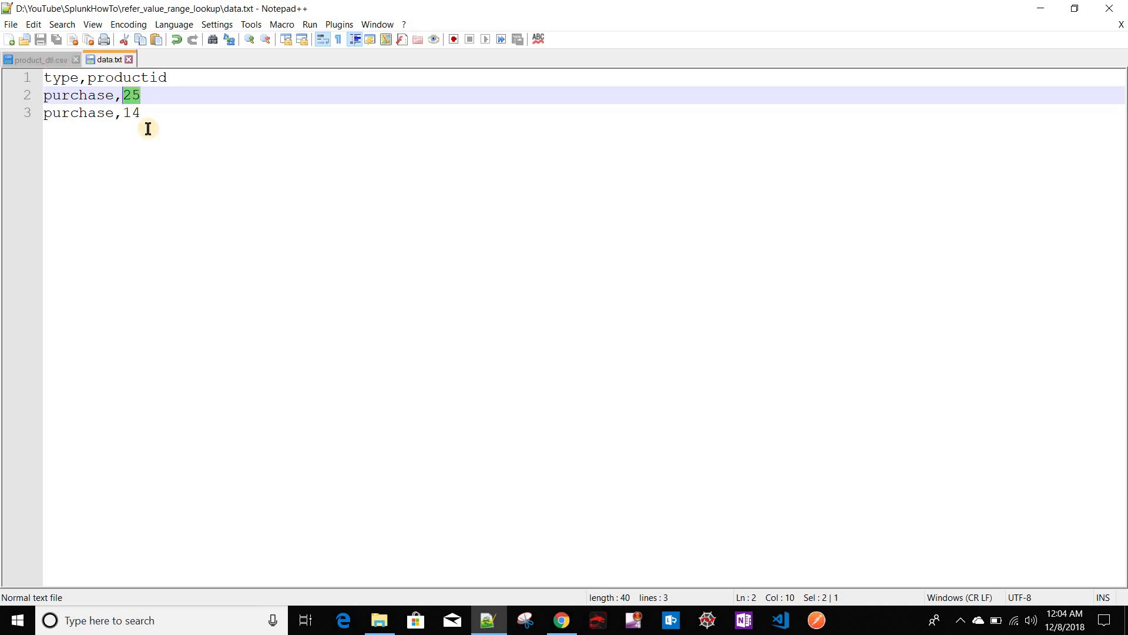
key("ctrl+Tab")
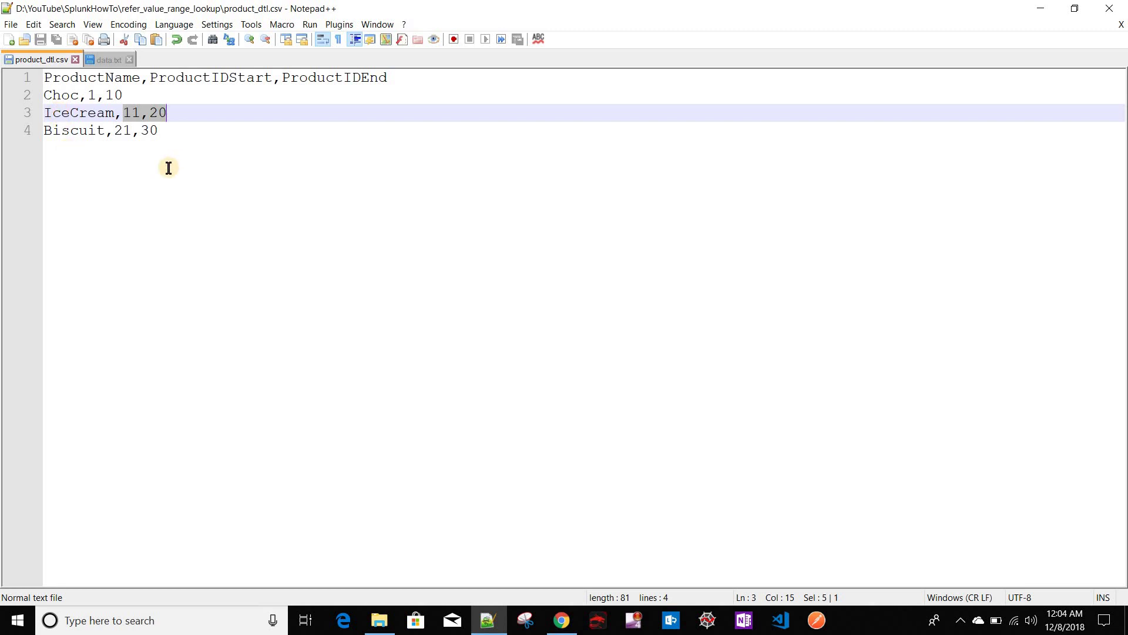
key("ctrl+Tab")
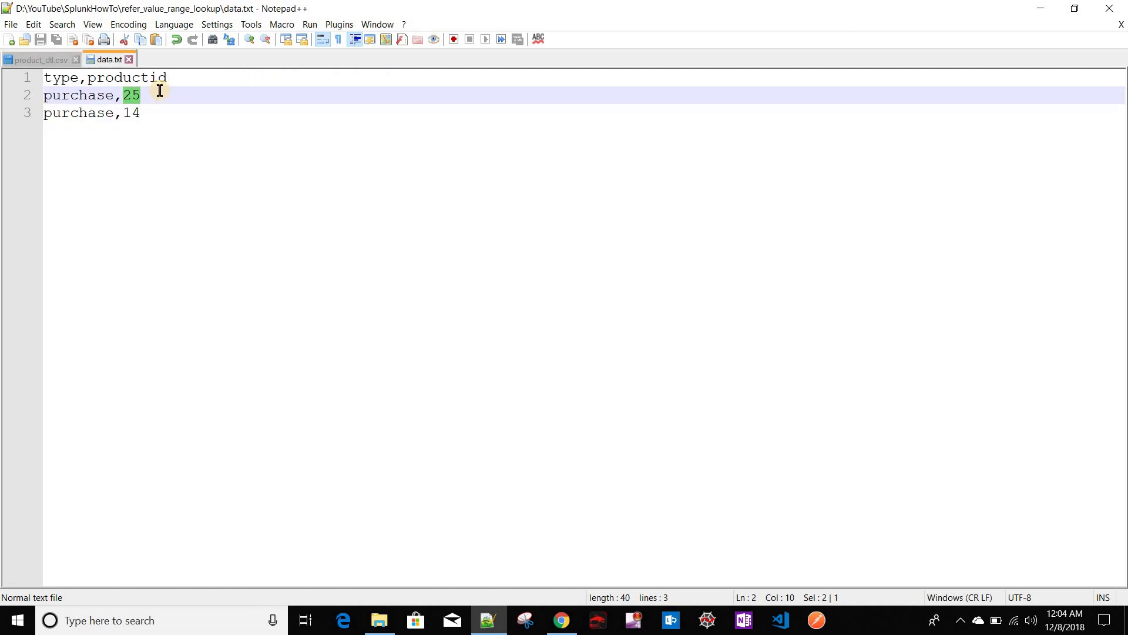
- Compare data.txt with product_dtl.csv, highlighting the purchase value 25
left_click(159, 90)
left_click(24, 61)
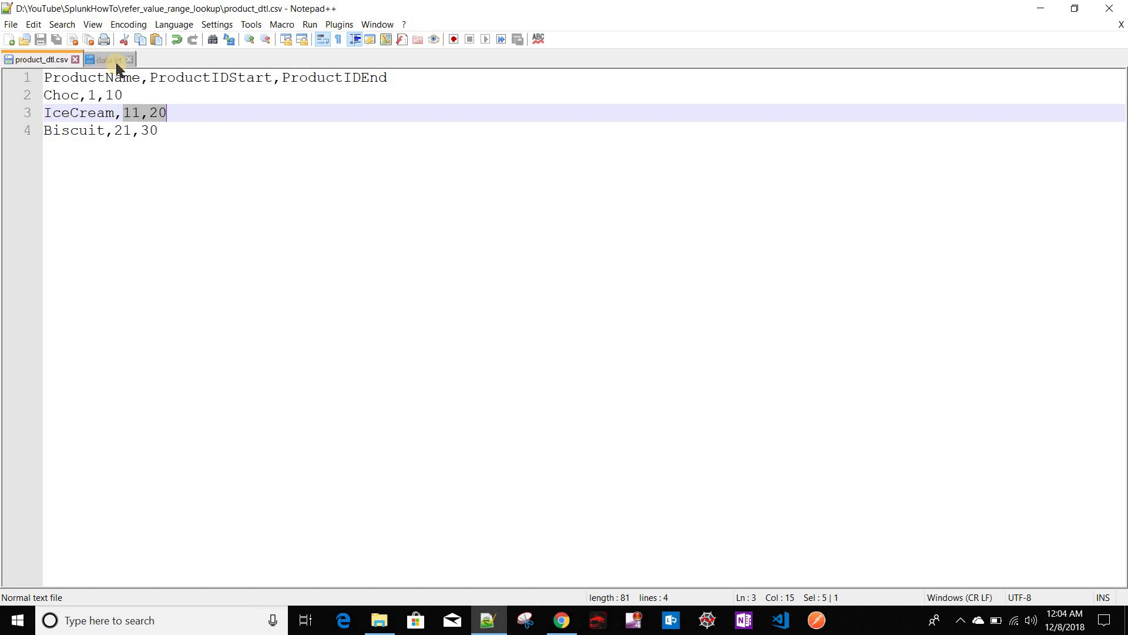
key("ctrl+Tab")
left_click_drag(143, 98, 122, 97)
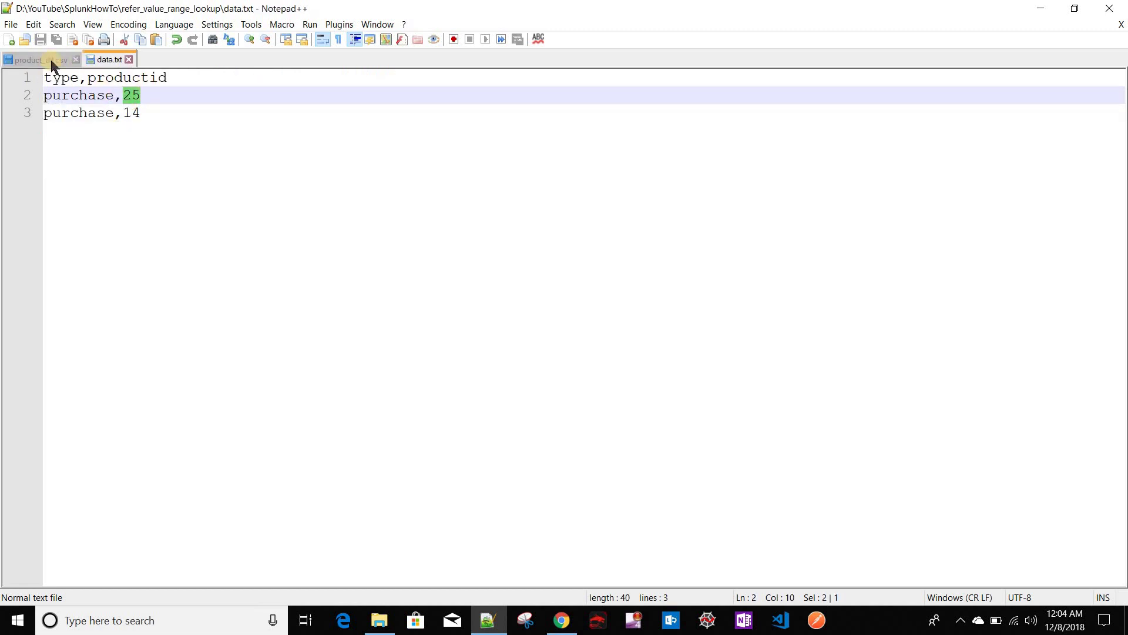
key("ctrl+Tab")
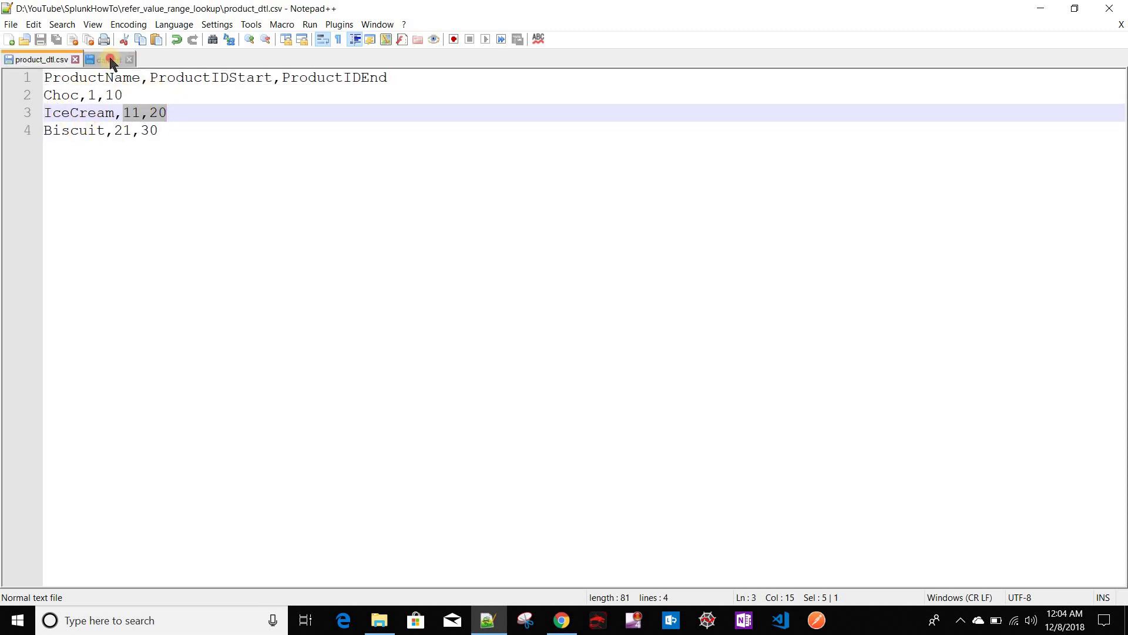
key("ctrl+Tab")
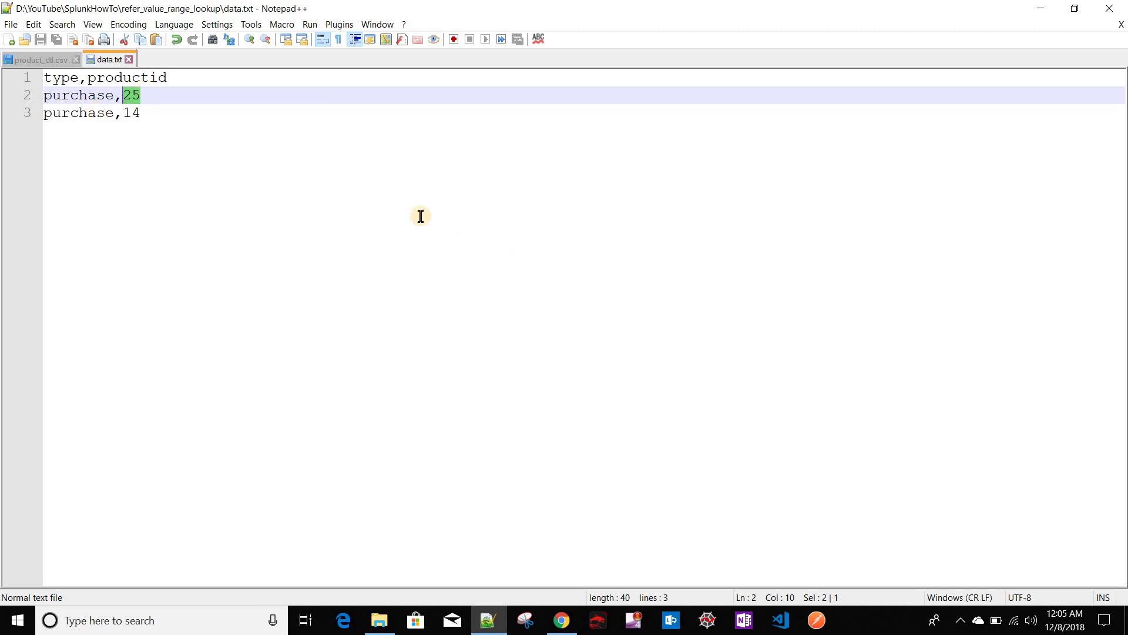
- Select all three lines of data.txt, then return to the browser's Splunk Home tab
left_click(157, 108)
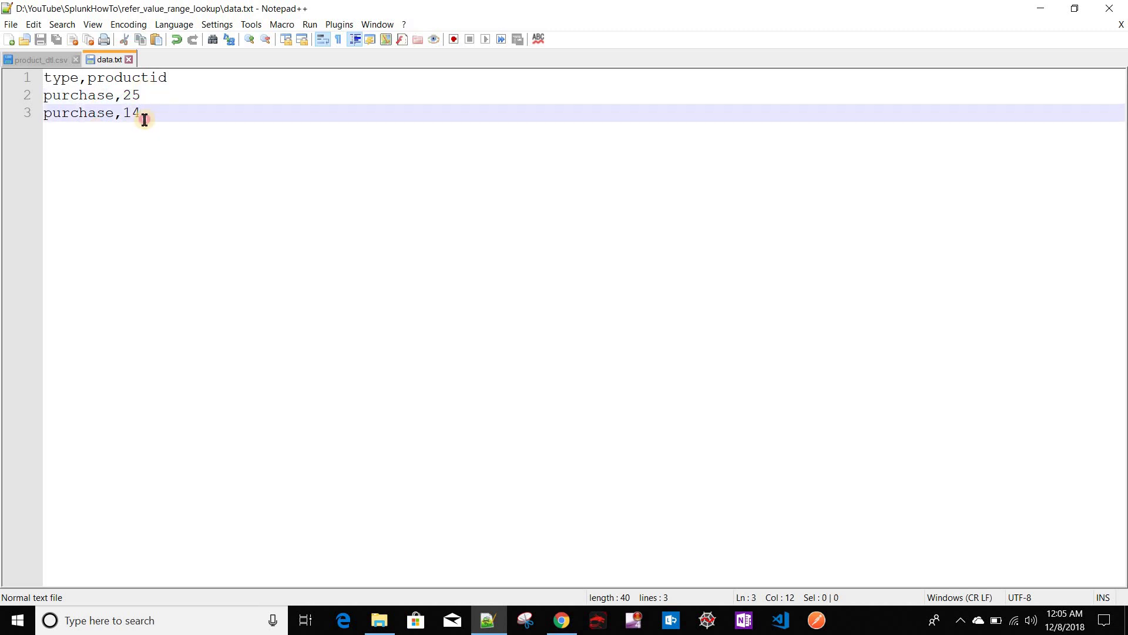
left_click(73, 97, "shift")
left_click(45, 79, "shift")
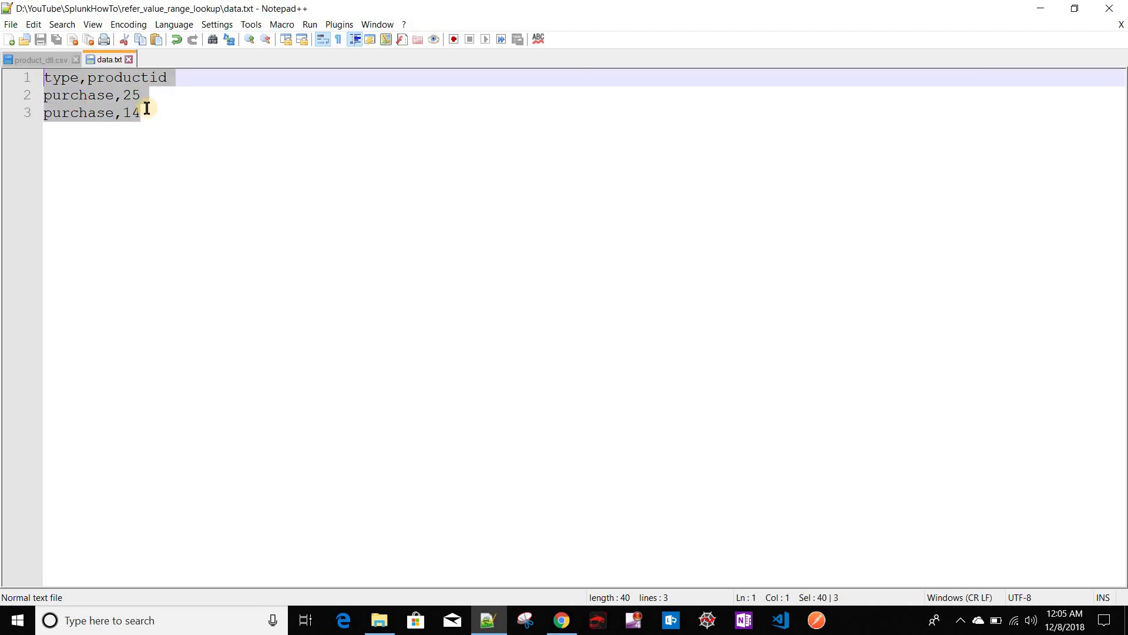
key("ctrl+Tab")
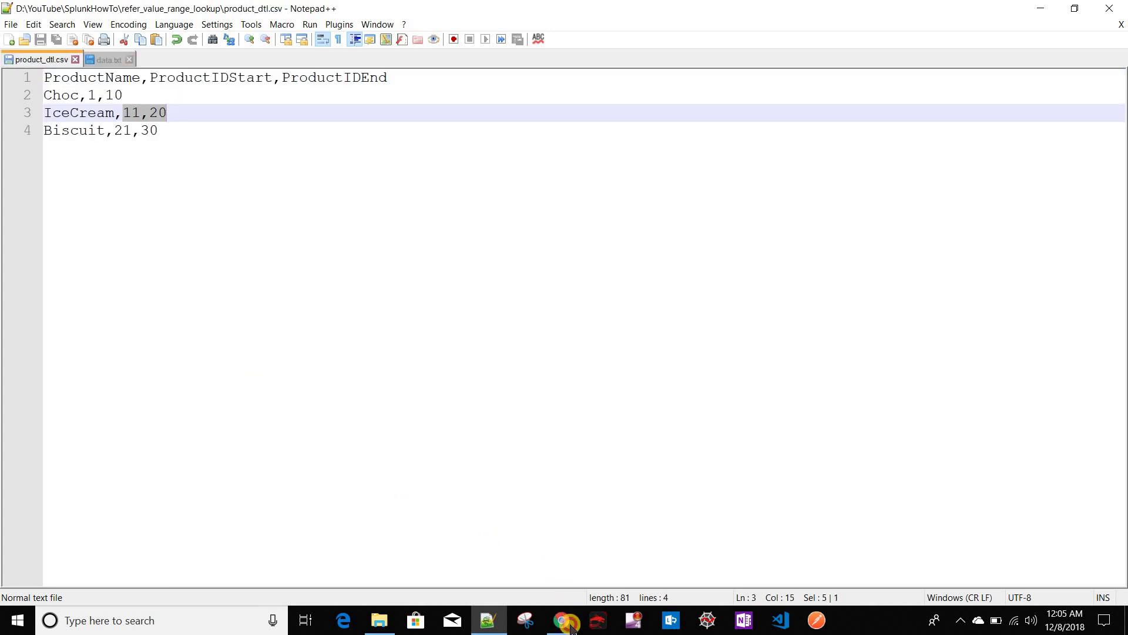
key("alt+Tab")
left_click(253, 19)
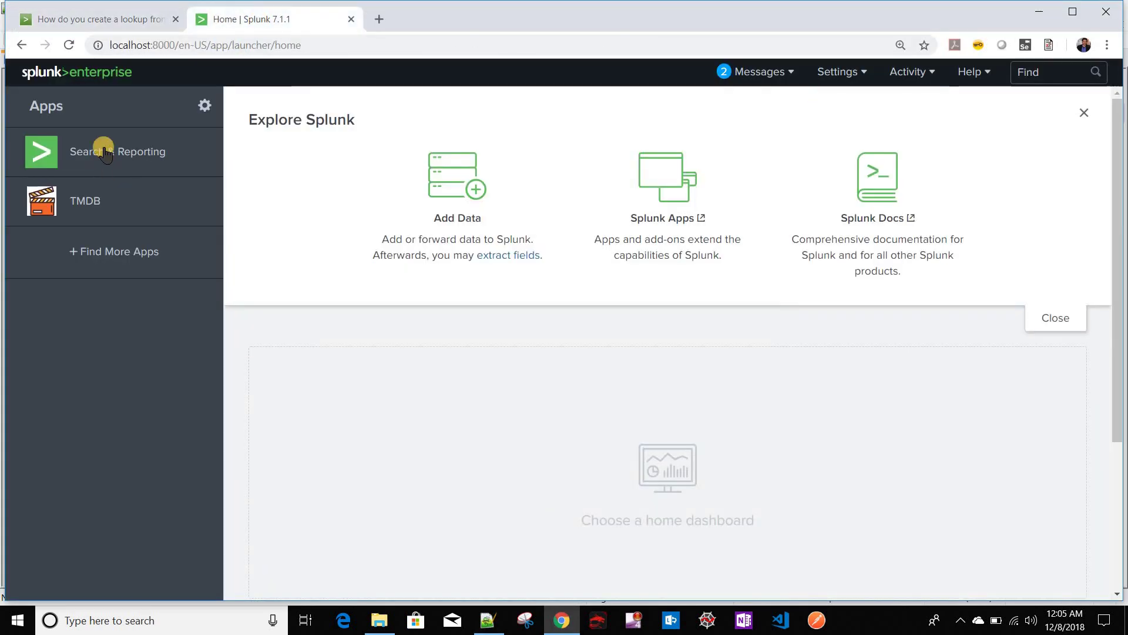
- Run | inputlookup product_dtl in Search & Reporting and duplicate the search tab
left_click(83, 151)
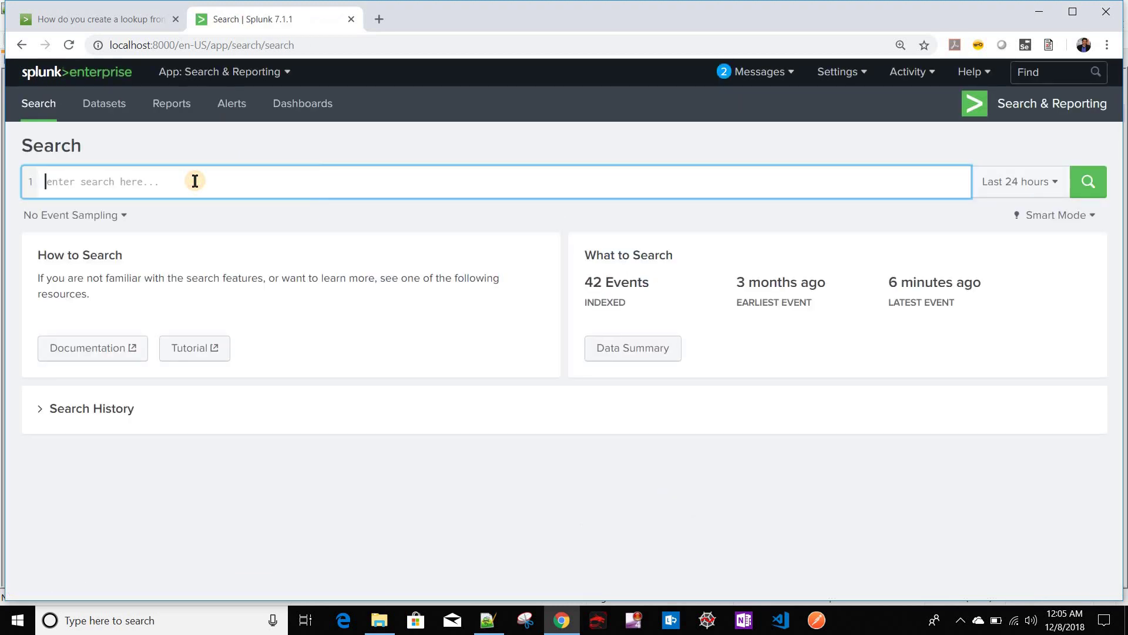
type("| inpu")
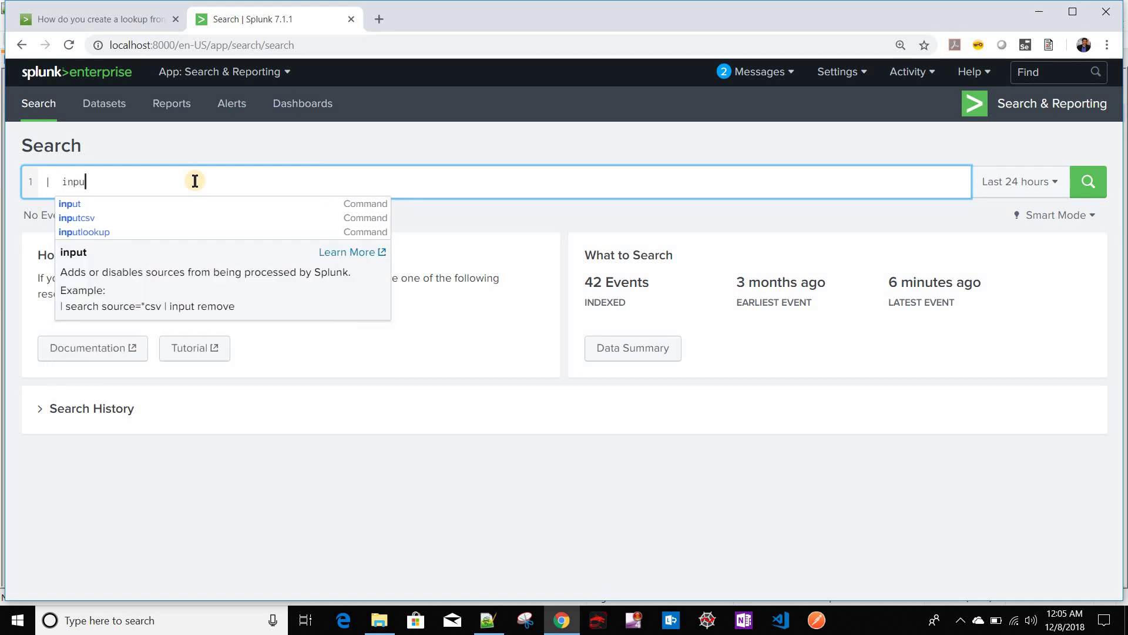
type("tlookup")
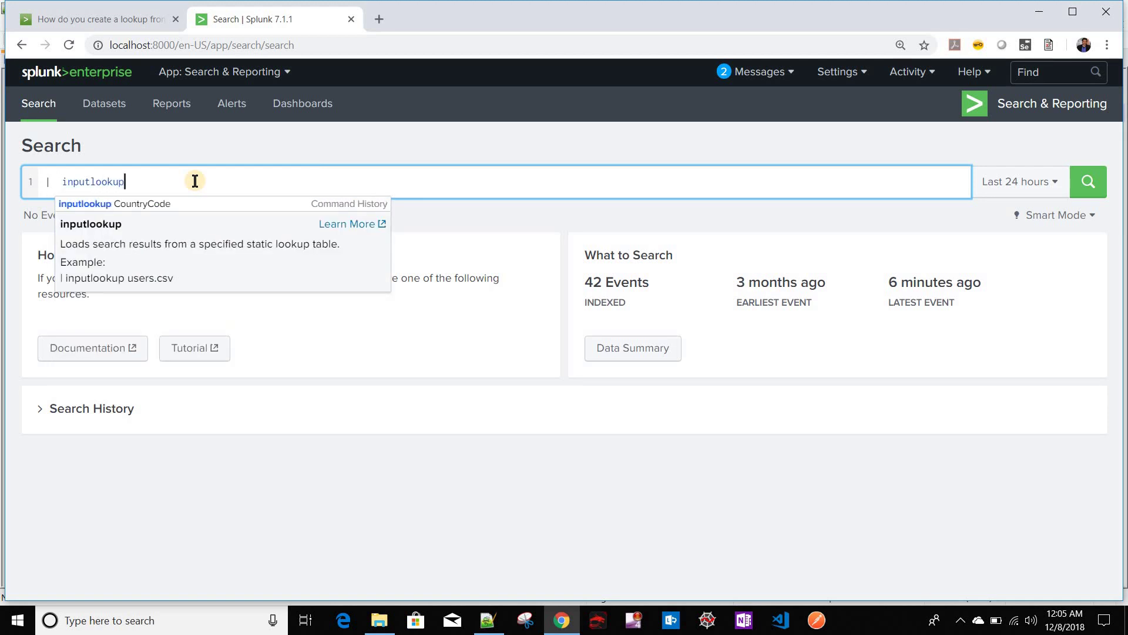
key("Down")
key("Down")
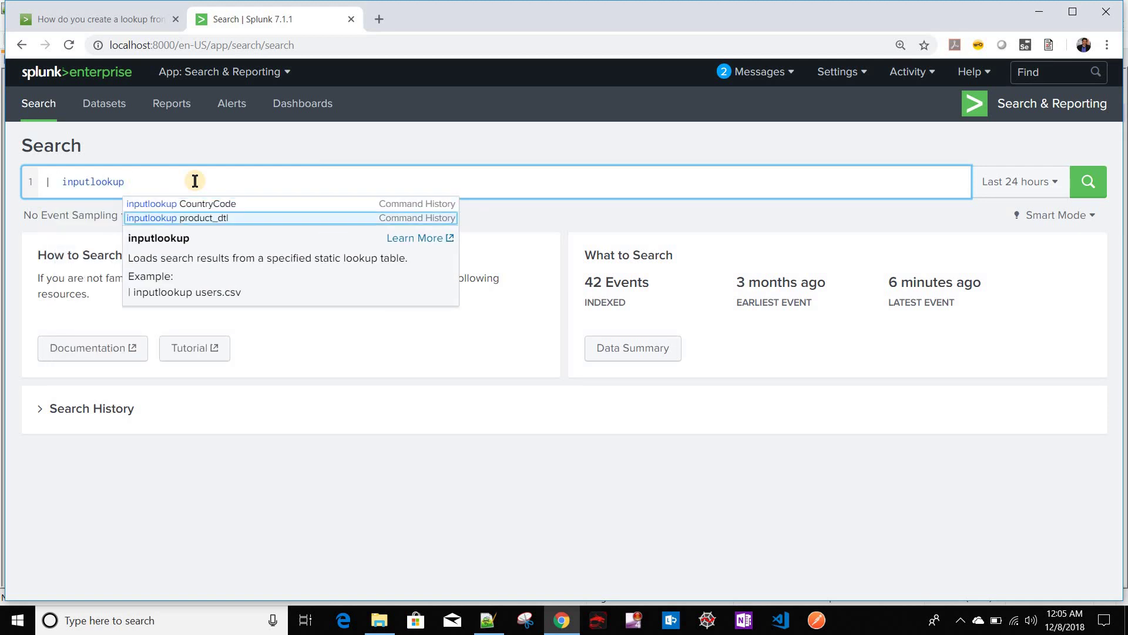
key("Return")
key("Return")
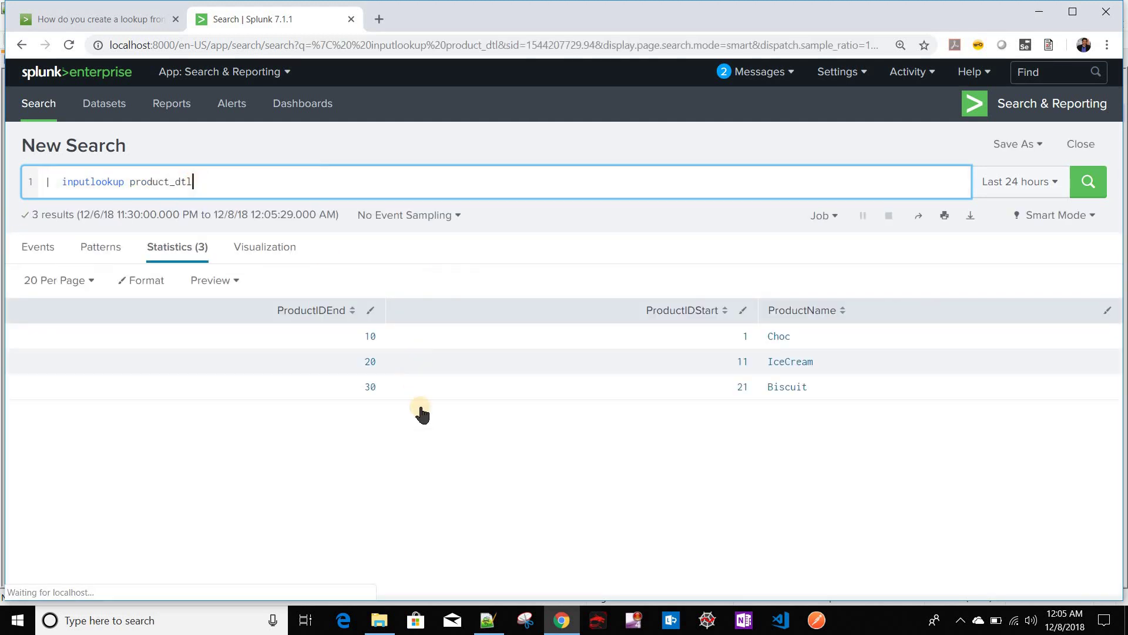
right_click(273, 22)
left_click(345, 72)
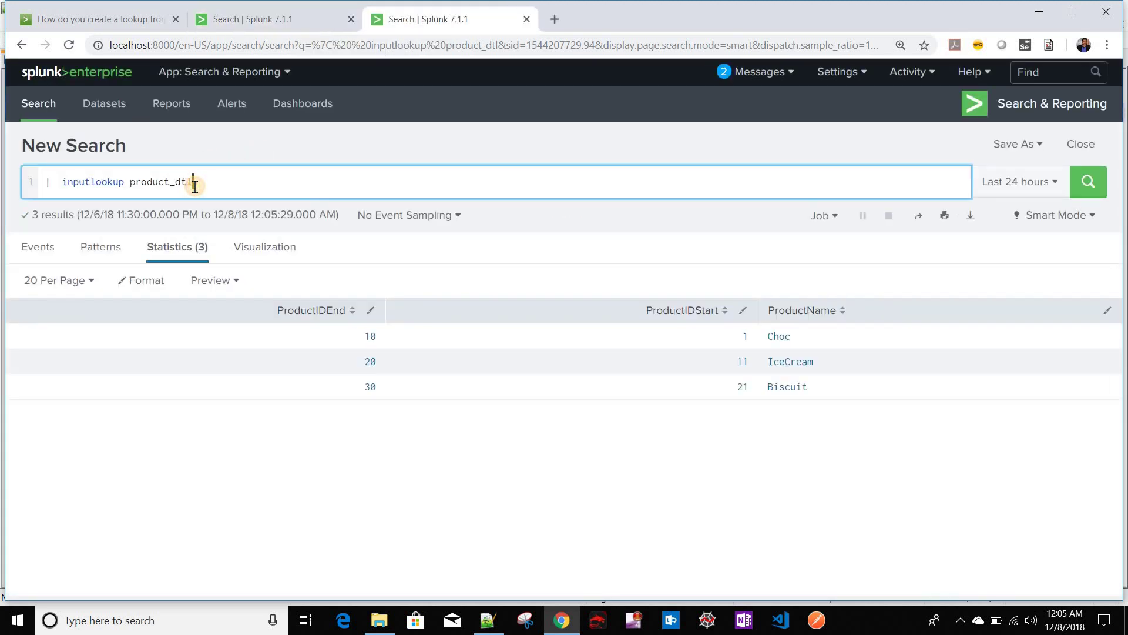
- Replace the query with index=main and run it over All time
key("ctrl+a")
key("BackSpace")
type("in")
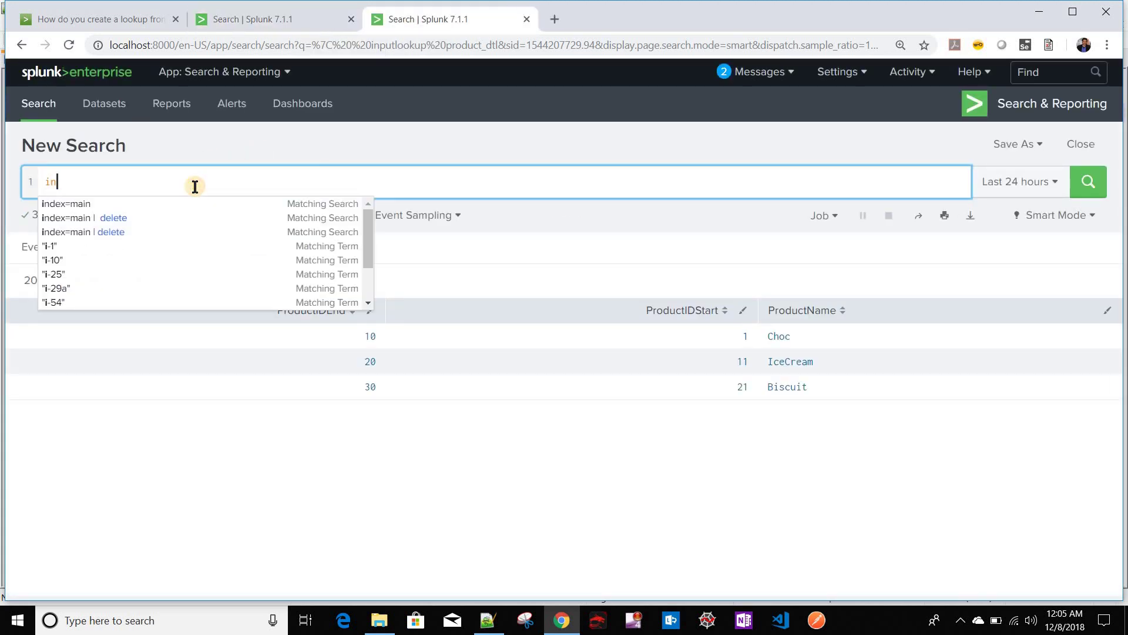
type("dex=main")
key("Return")
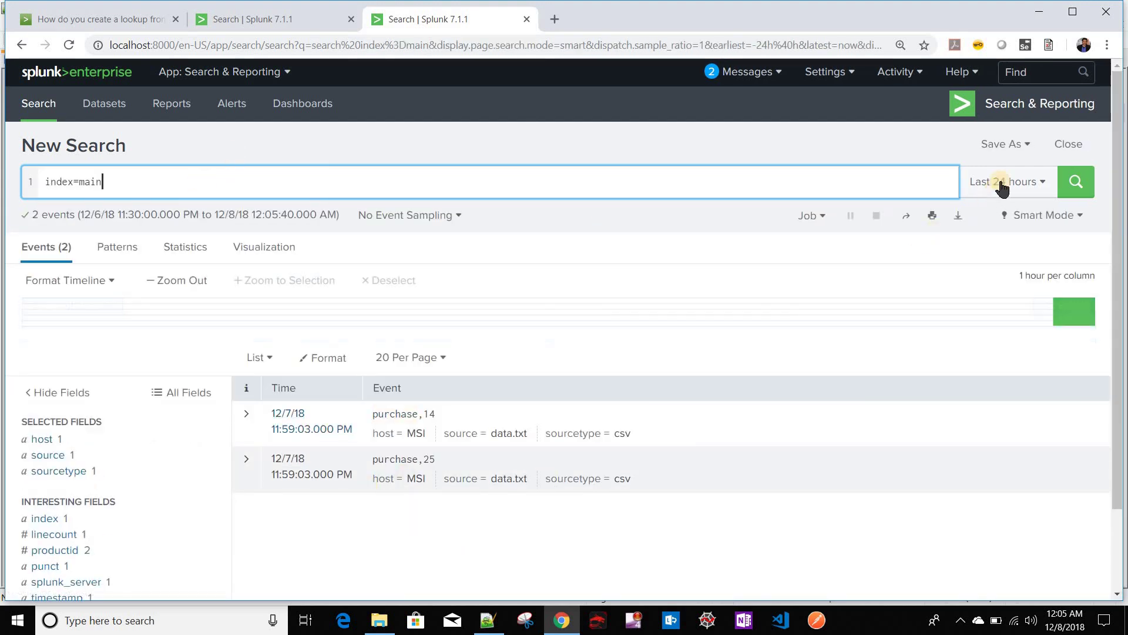
left_click(1003, 182)
left_click(960, 269)
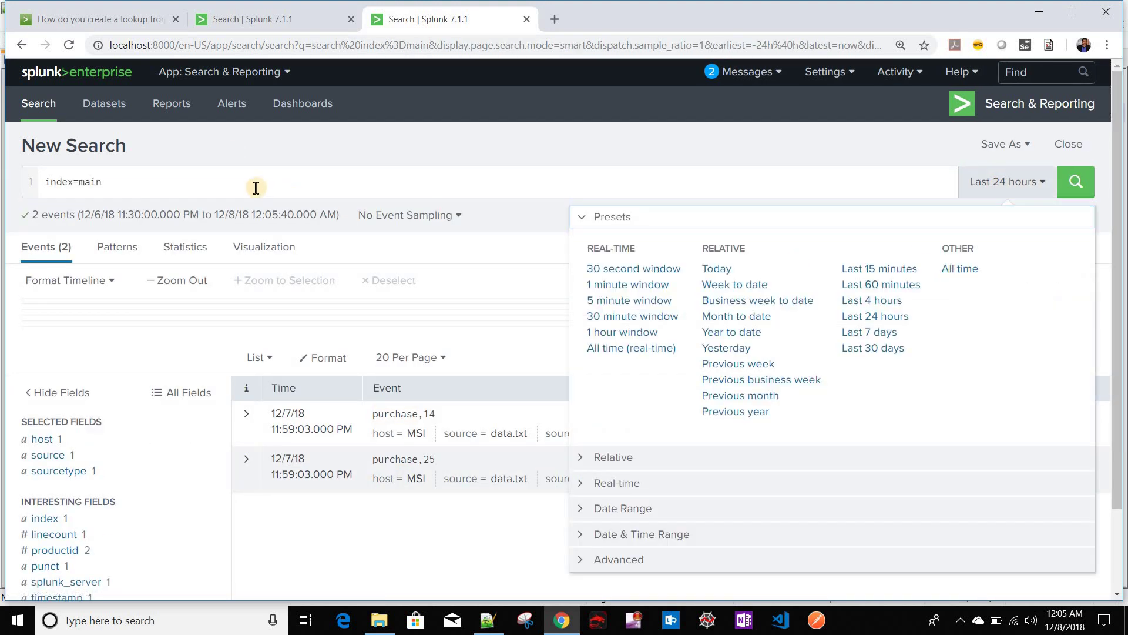
- Add | table type,productid on a new line, run it, and glance at the lookup tab
left_click(256, 186)
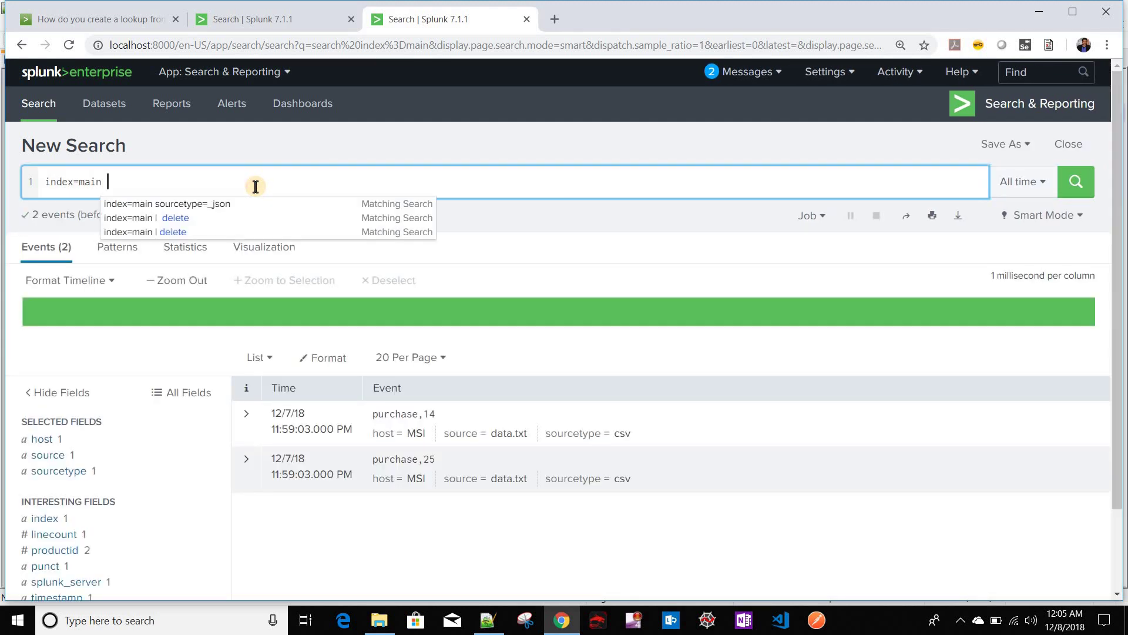
key("shift+Return")
type("|  tabe;")
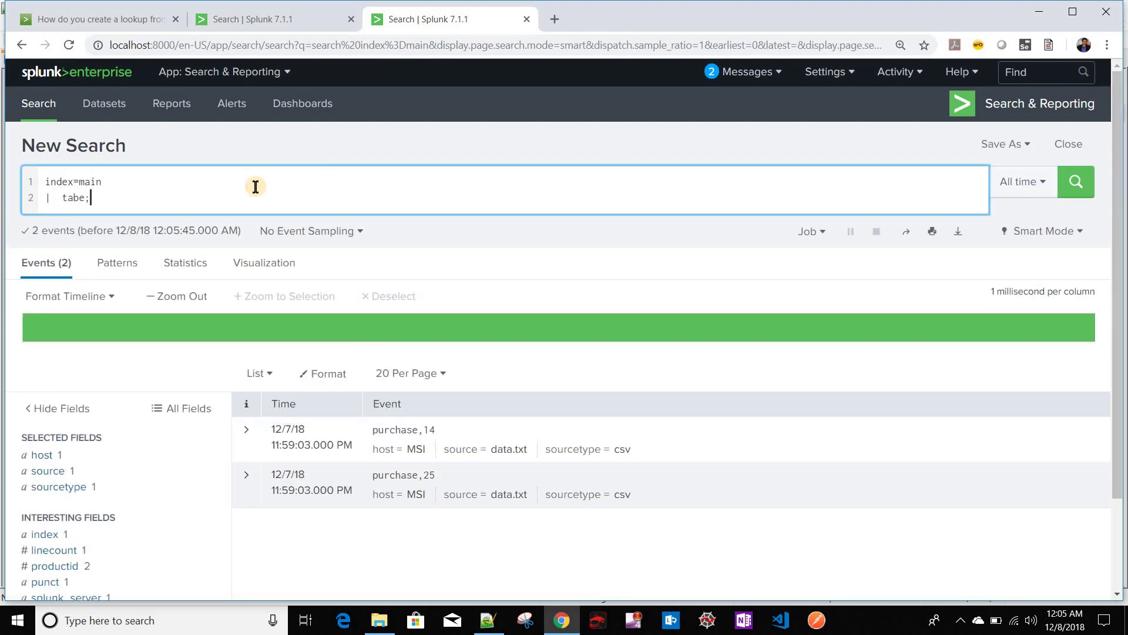
key("BackSpace")
key("BackSpace")
type("le ")
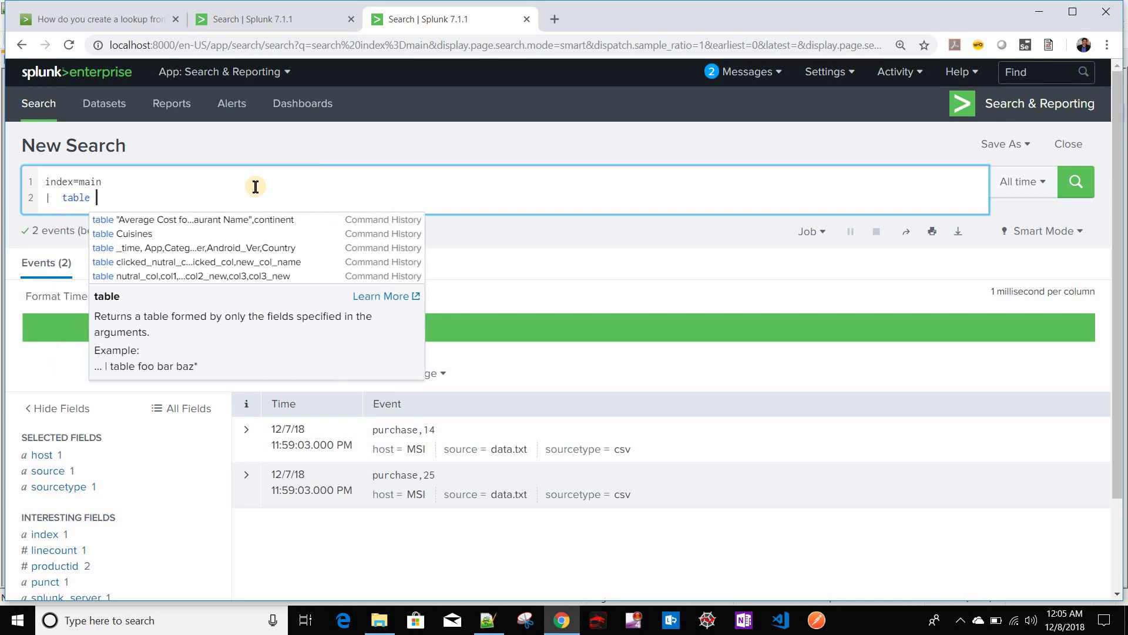
type("typ")
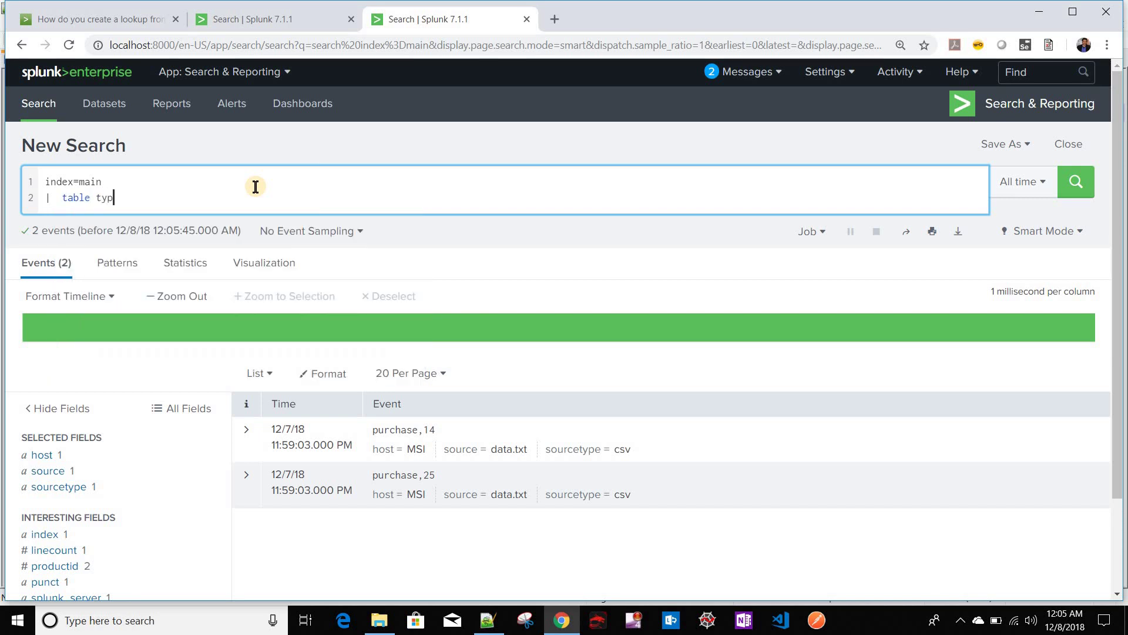
type("e,productid")
key("Return")
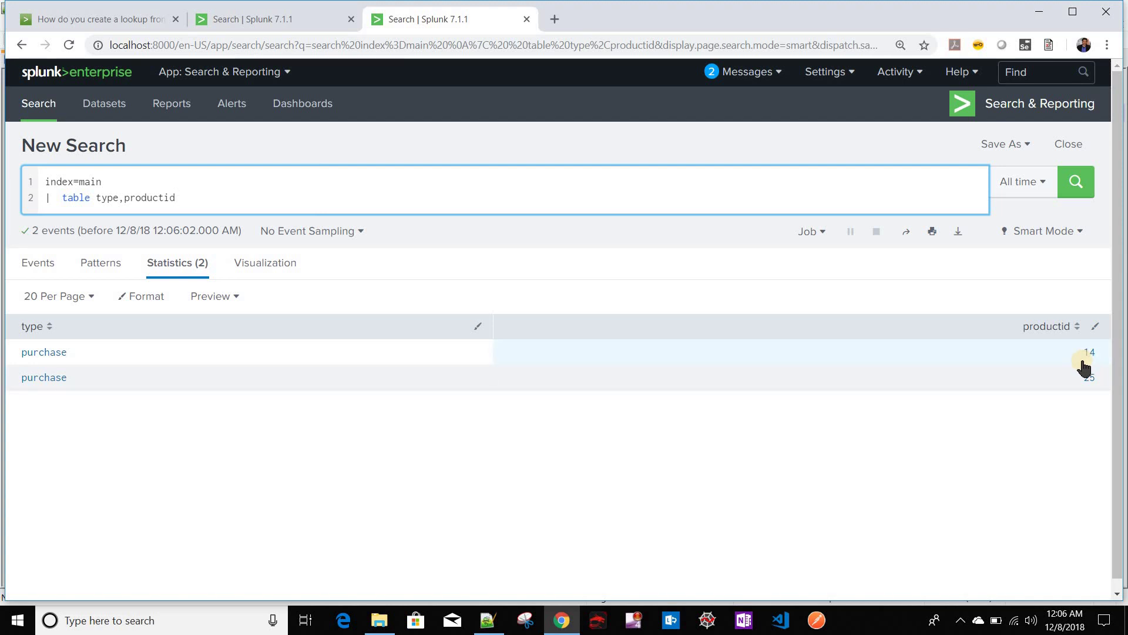
left_click(272, 21)
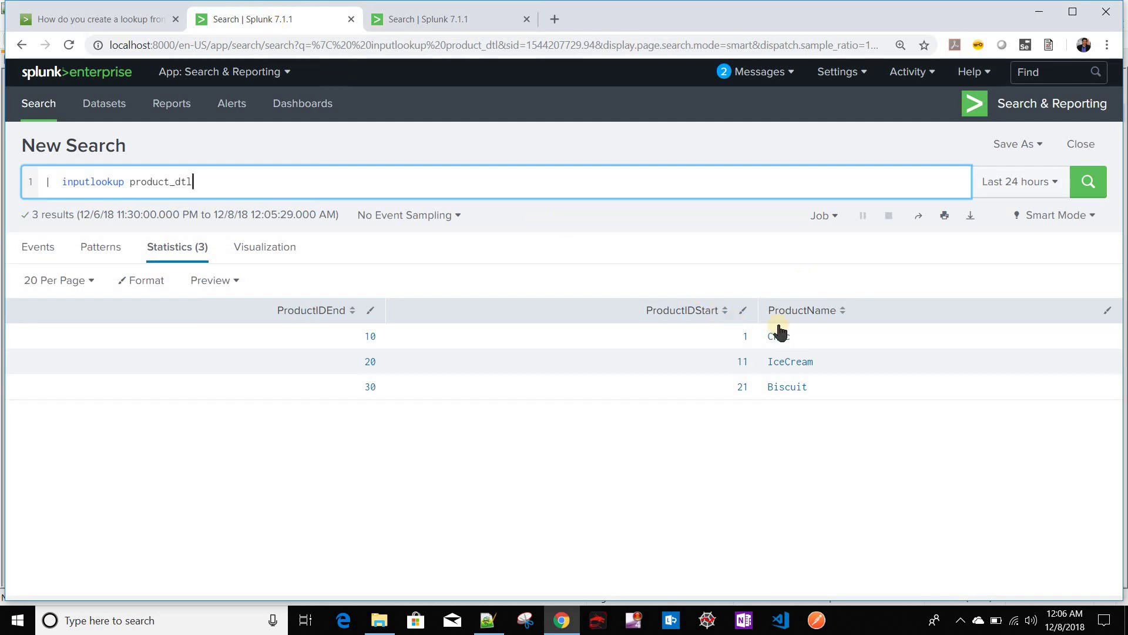
left_click(418, 21)
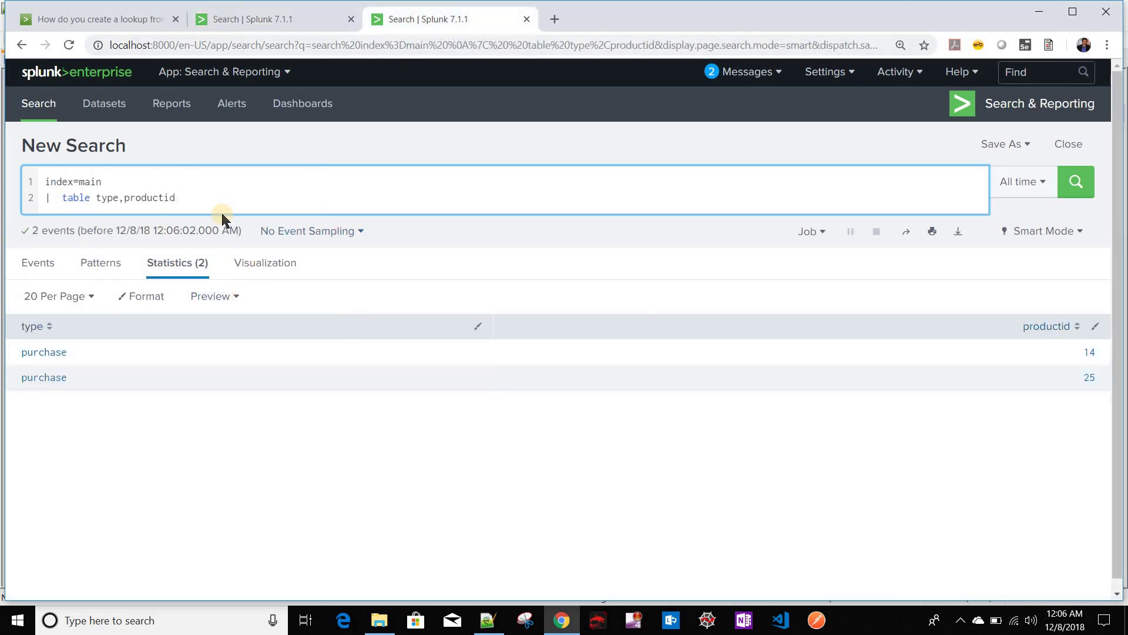
- Add a third line | map search="" below the table command
key("shift+Return")
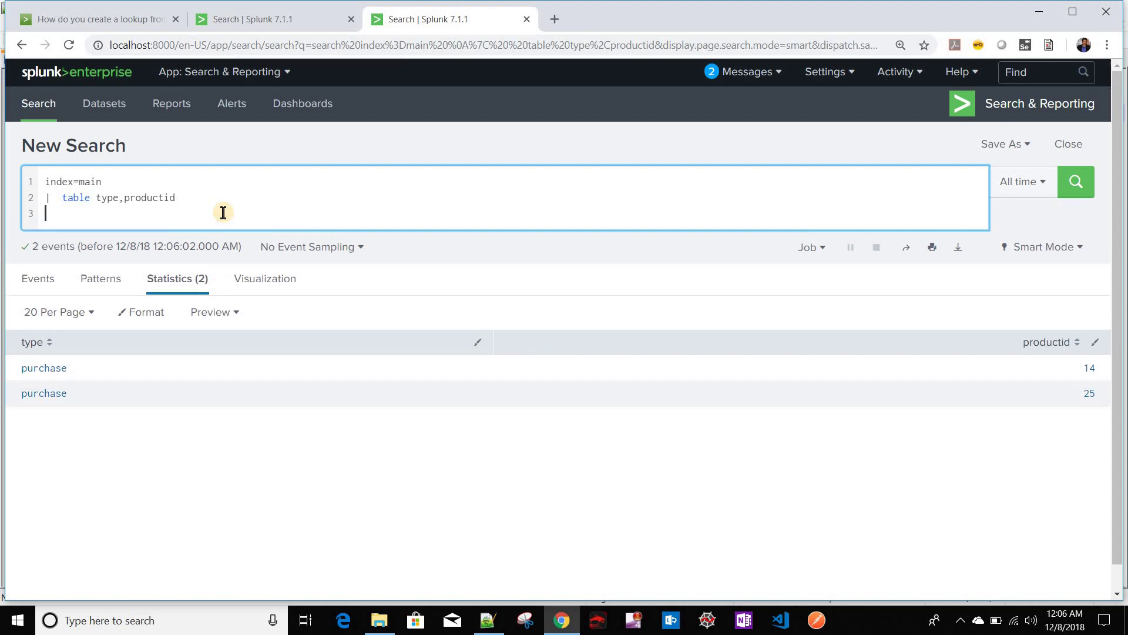
type("|  ")
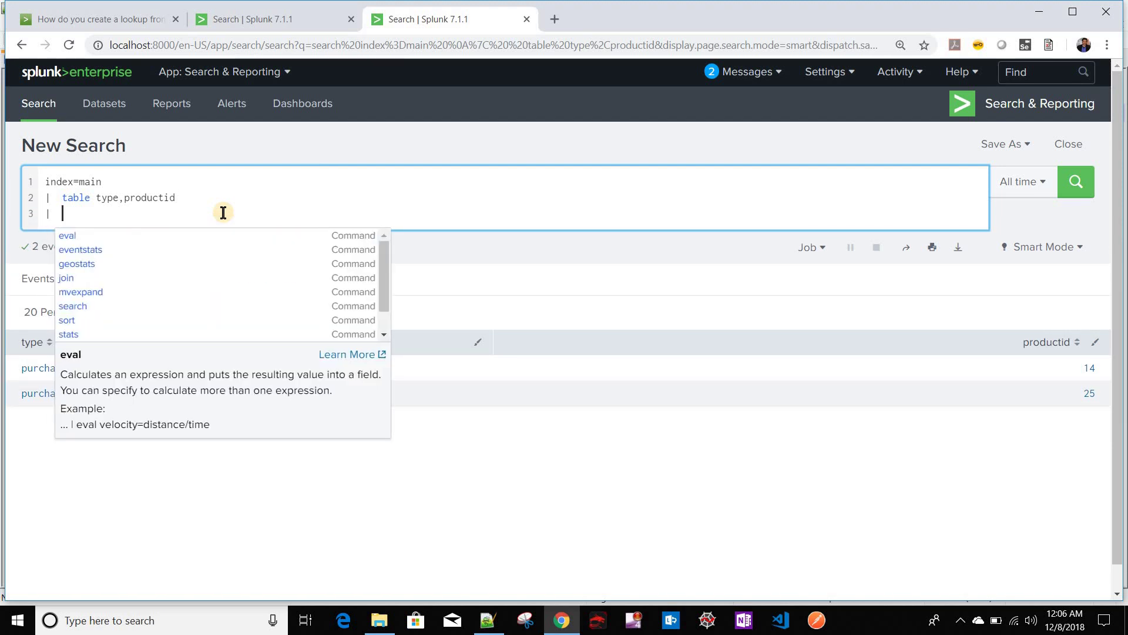
type("map")
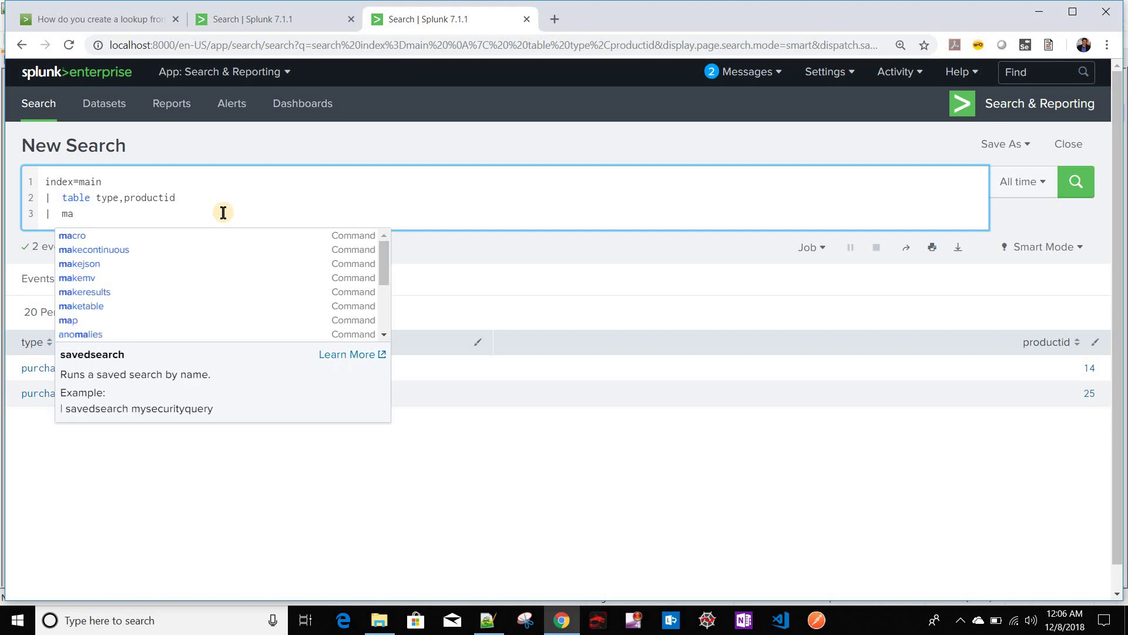
type("ear")
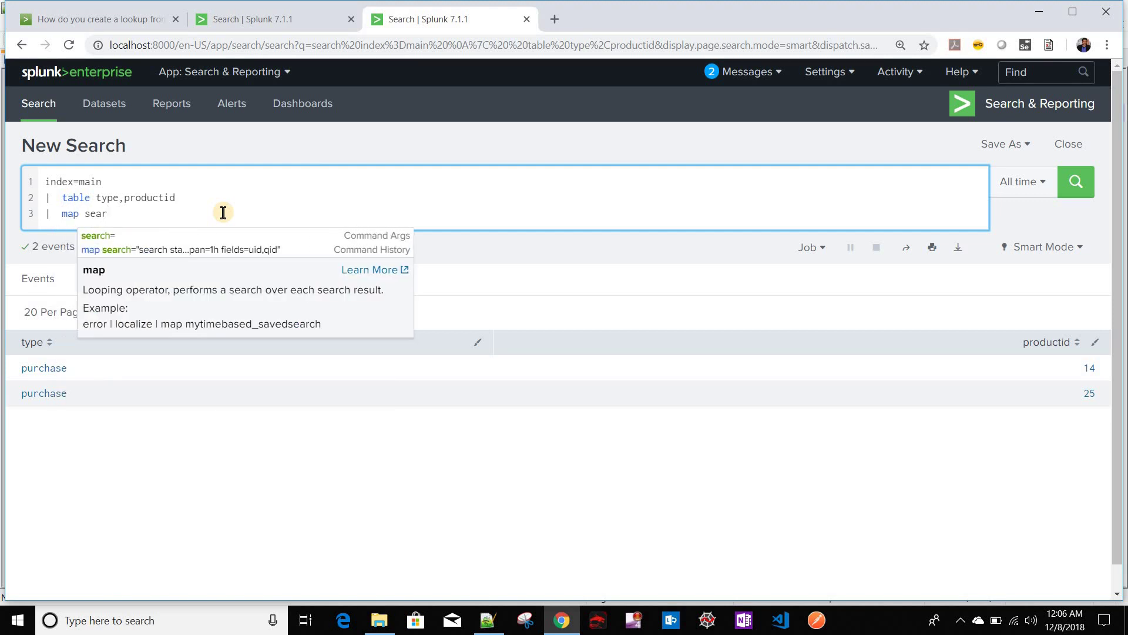
key("Down")
key("Return")
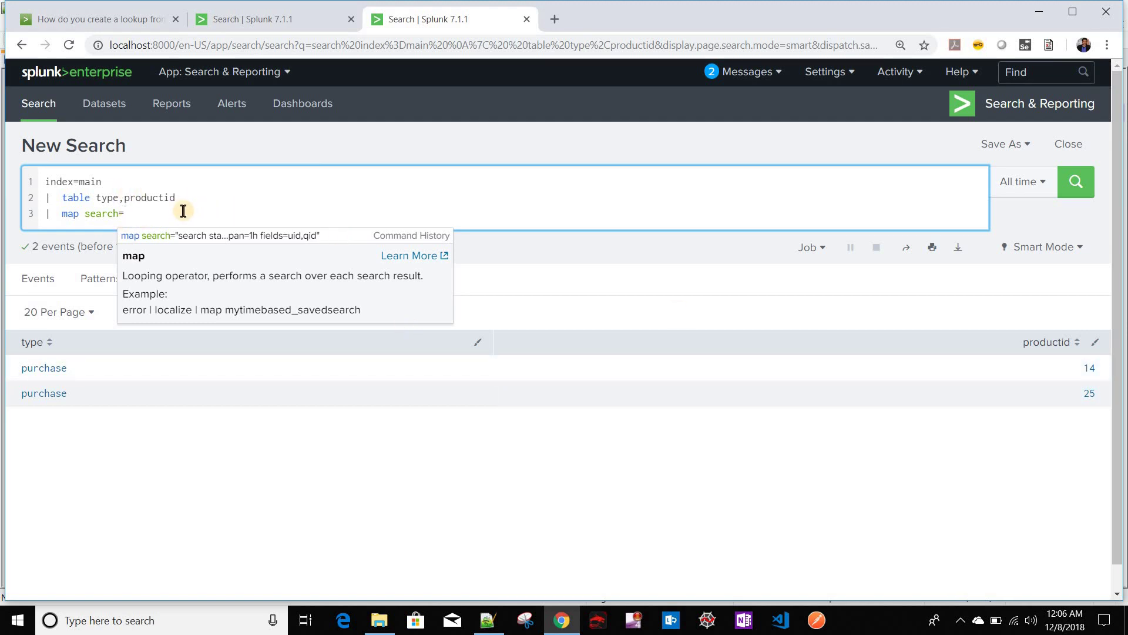
type("\"\"")
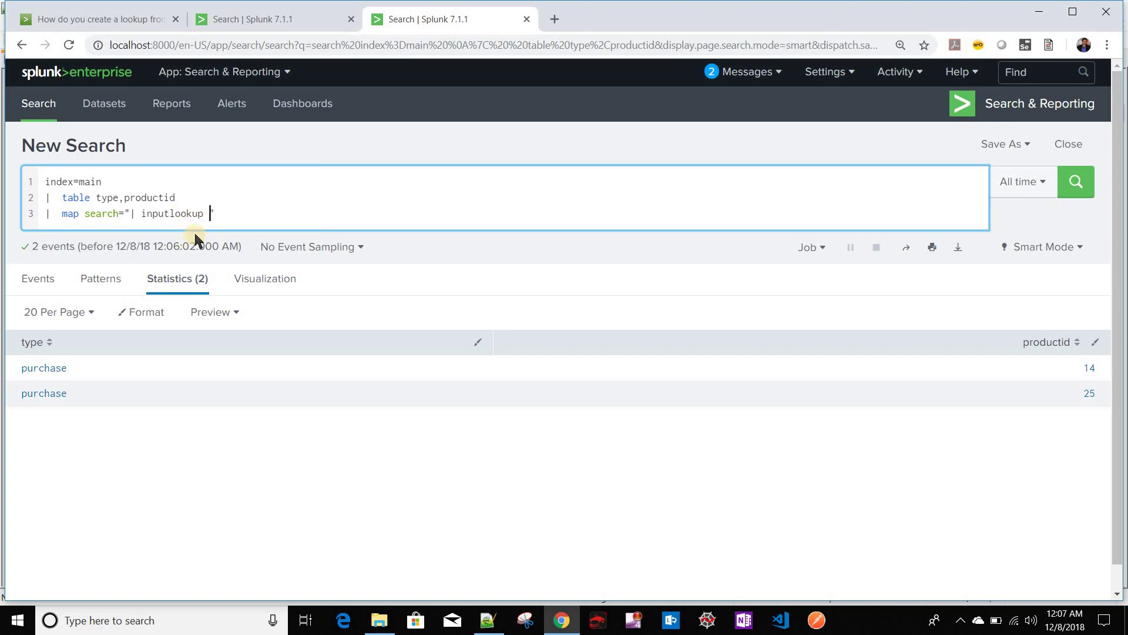
- Copy 'inputlookup product_dtl' from the lookup tab into the map search quotes
left_click(229, 20)
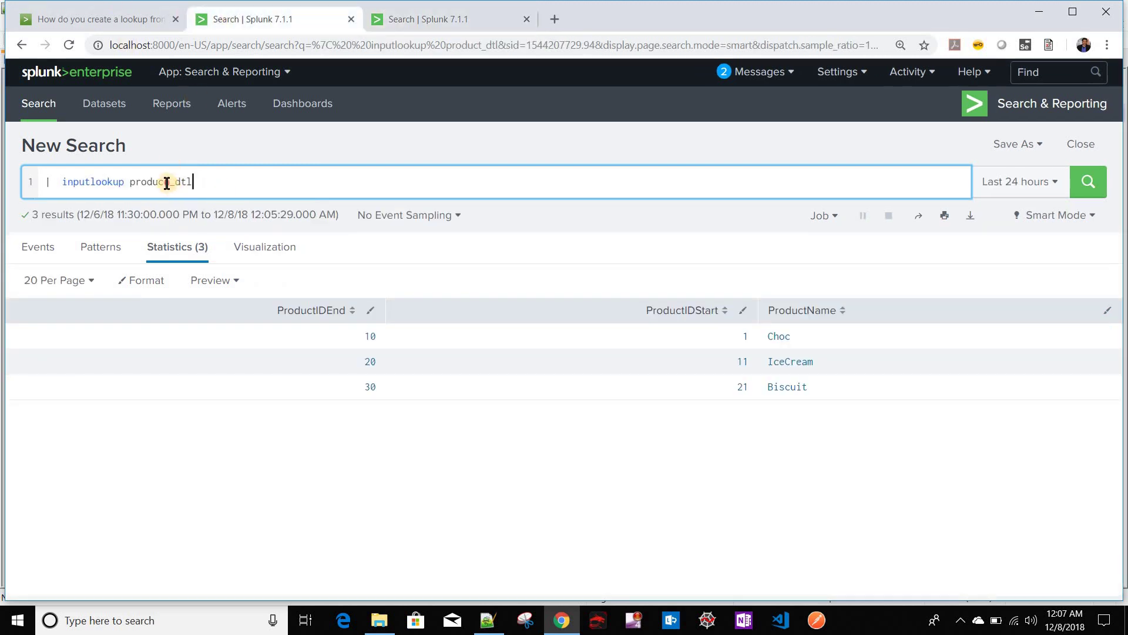
double_click(166, 182)
left_click_drag(61, 181, 217, 178)
key("ctrl+c")
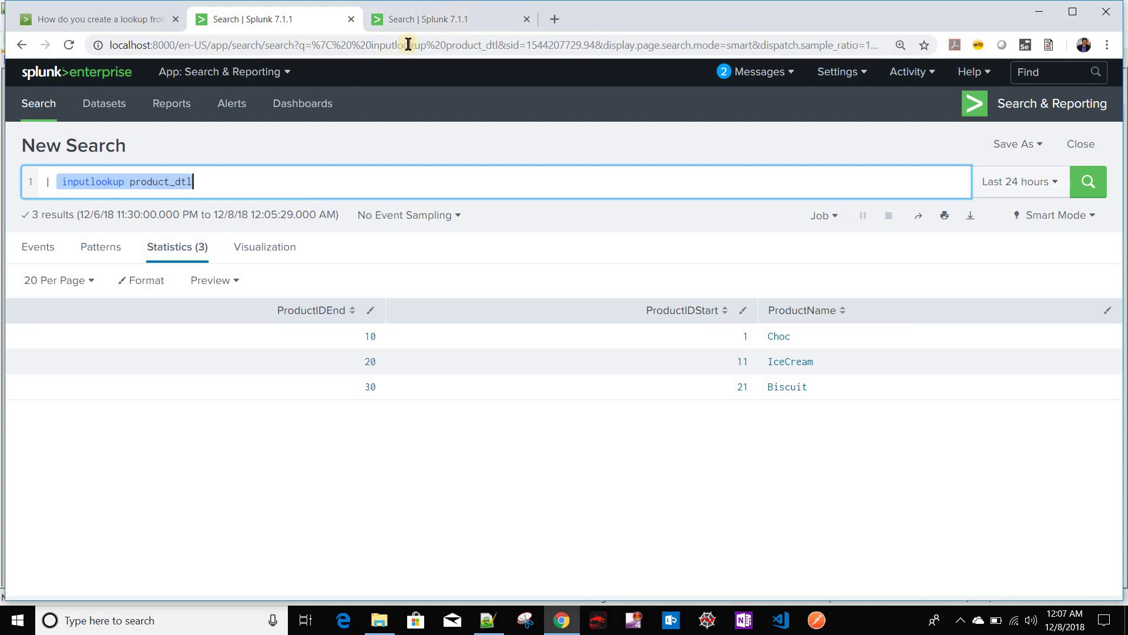
left_click(419, 23)
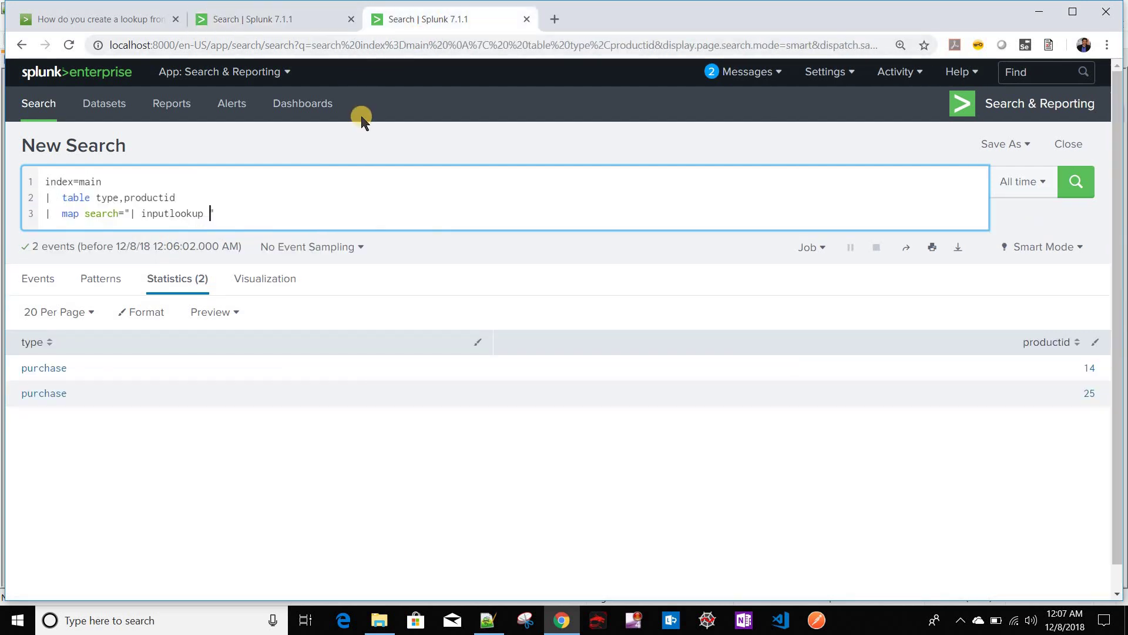
key("ctrl+v")
key("BackSpace")
key("BackSpace")
key("BackSpace")
key("BackSpace")
key("BackSpace")
key("BackSpace")
key("BackSpace")
key("BackSpace")
key("BackSpace")
key("BackSpace")
key("BackSpace")
key("BackSpace")
key("BackSpace")
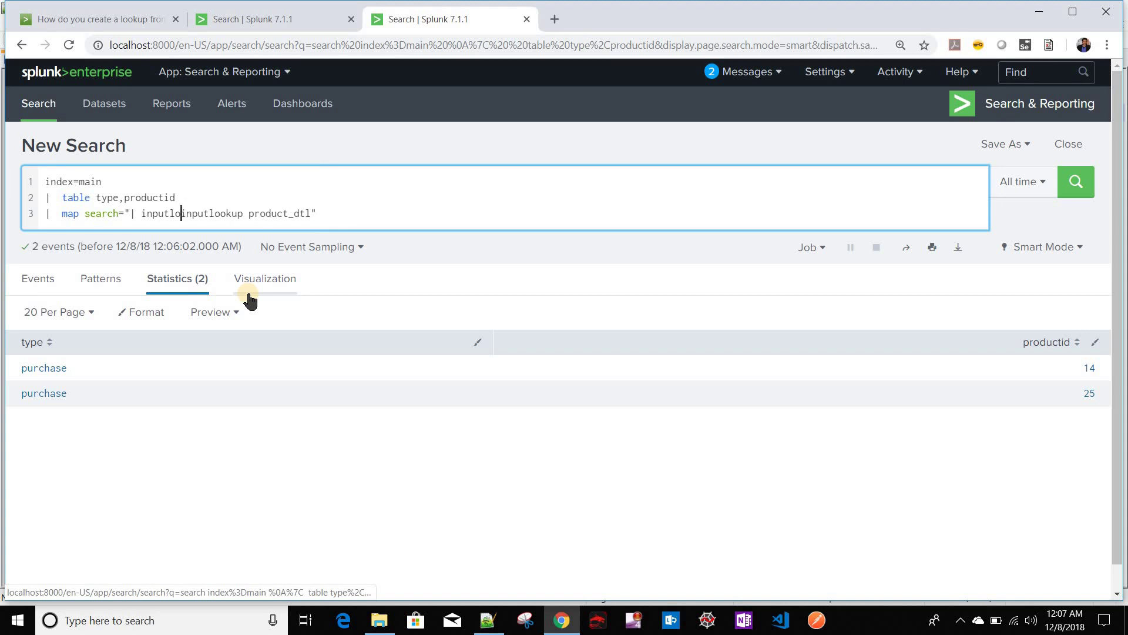
left_click(284, 19)
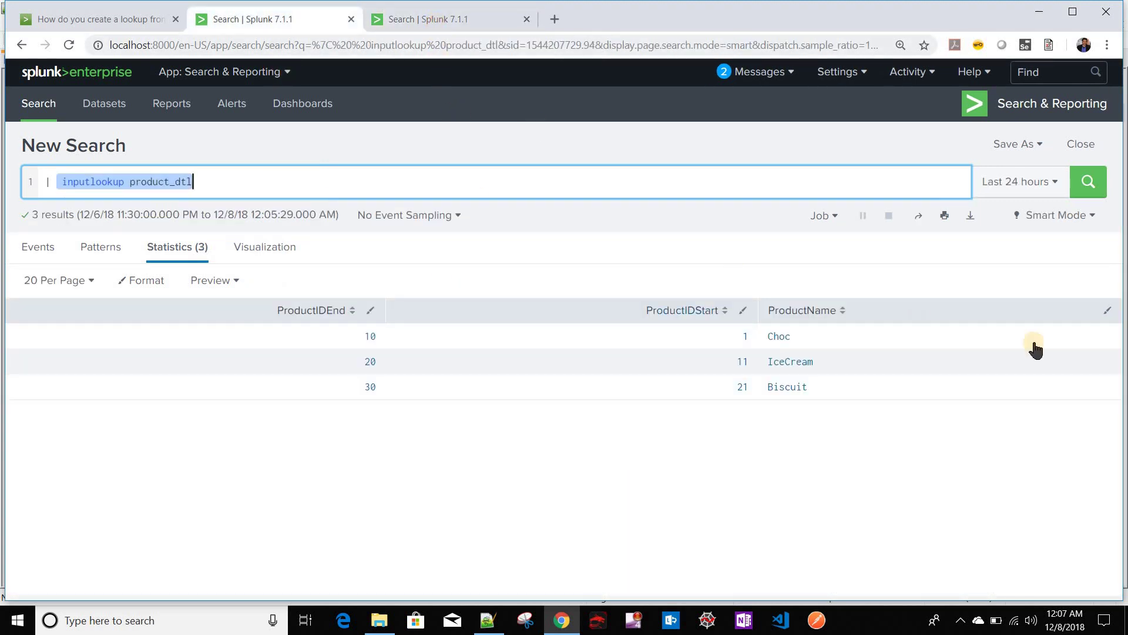
key("ctrl+Tab")
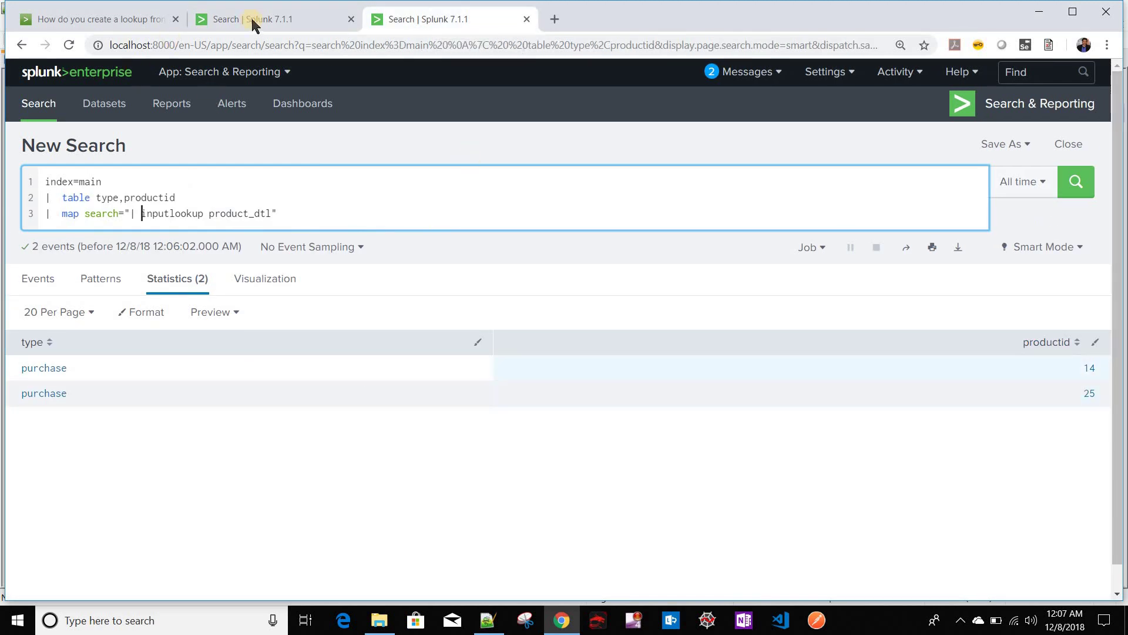
key("ctrl+shift+Tab")
left_click(266, 191)
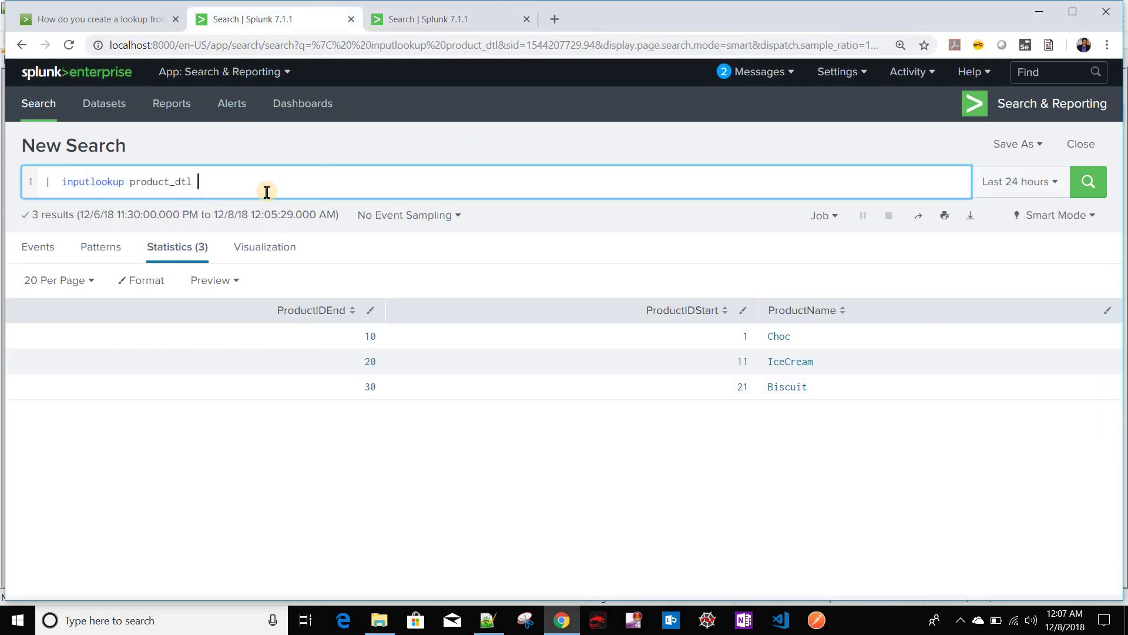
- Begin a second line on the lookup search: | where ProductIDStart <= 14 AND
key("shift+Return")
type("| ")
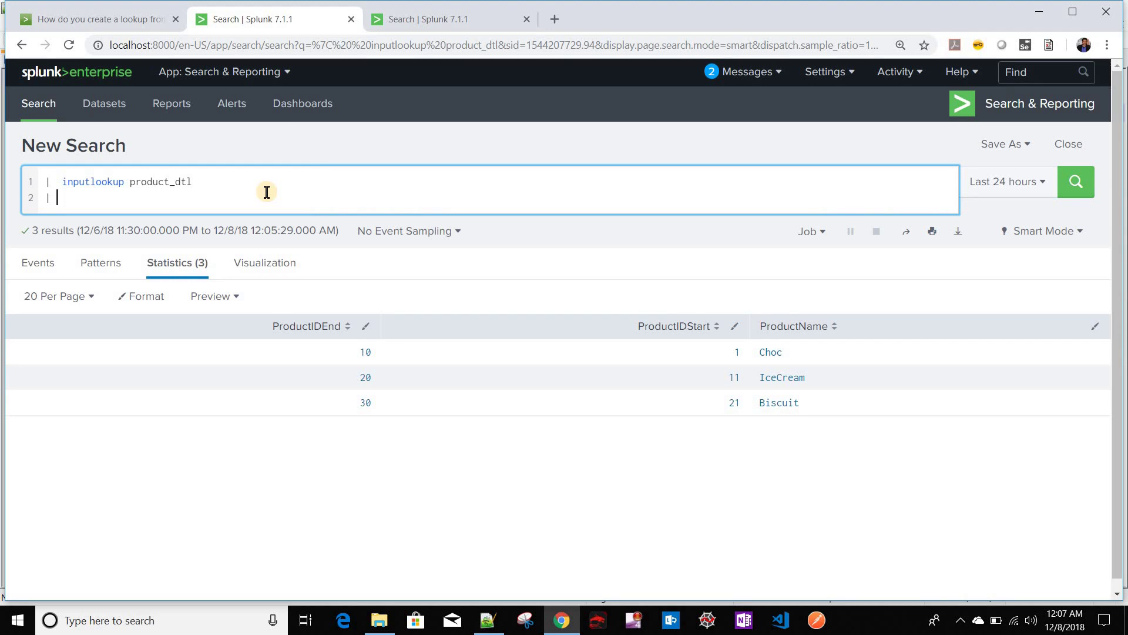
type("where")
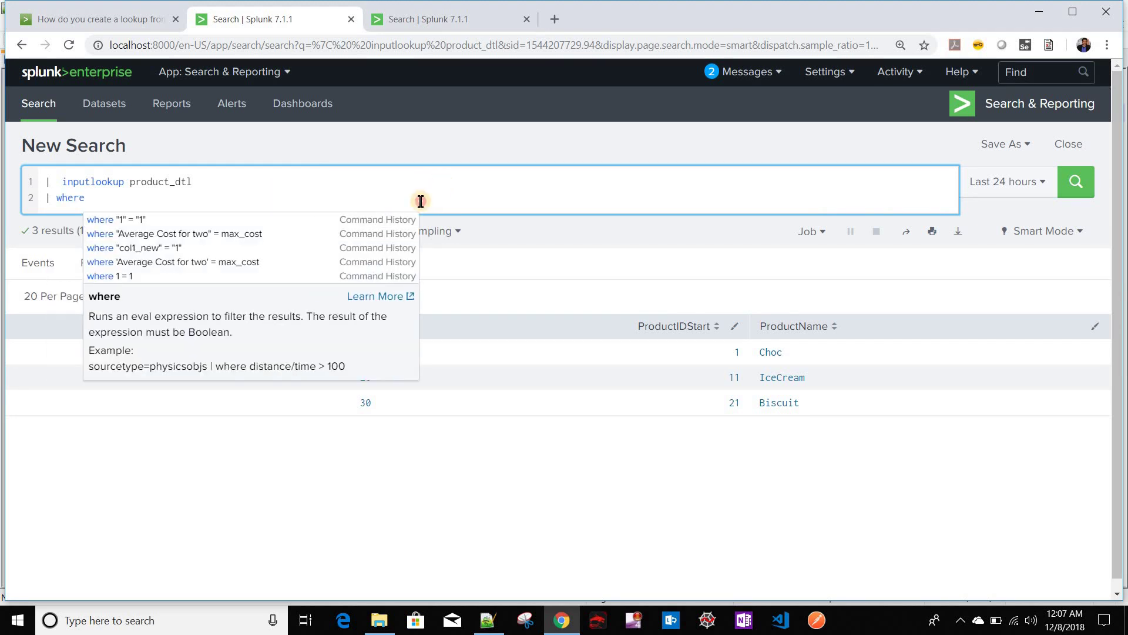
key("Escape")
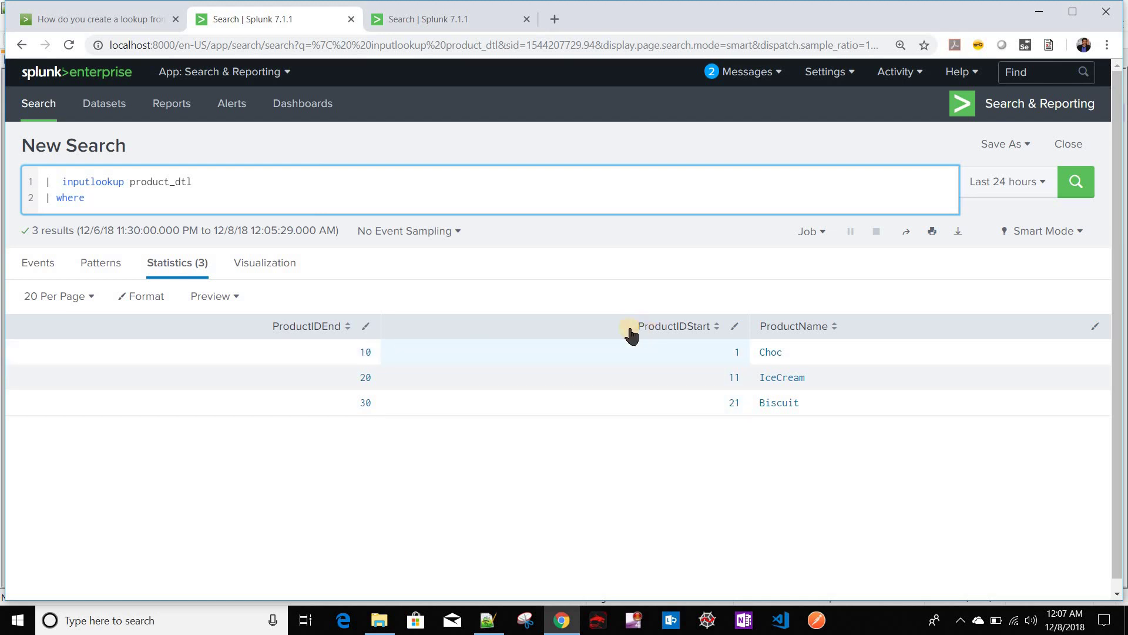
double_click(705, 327)
key("ctrl+c")
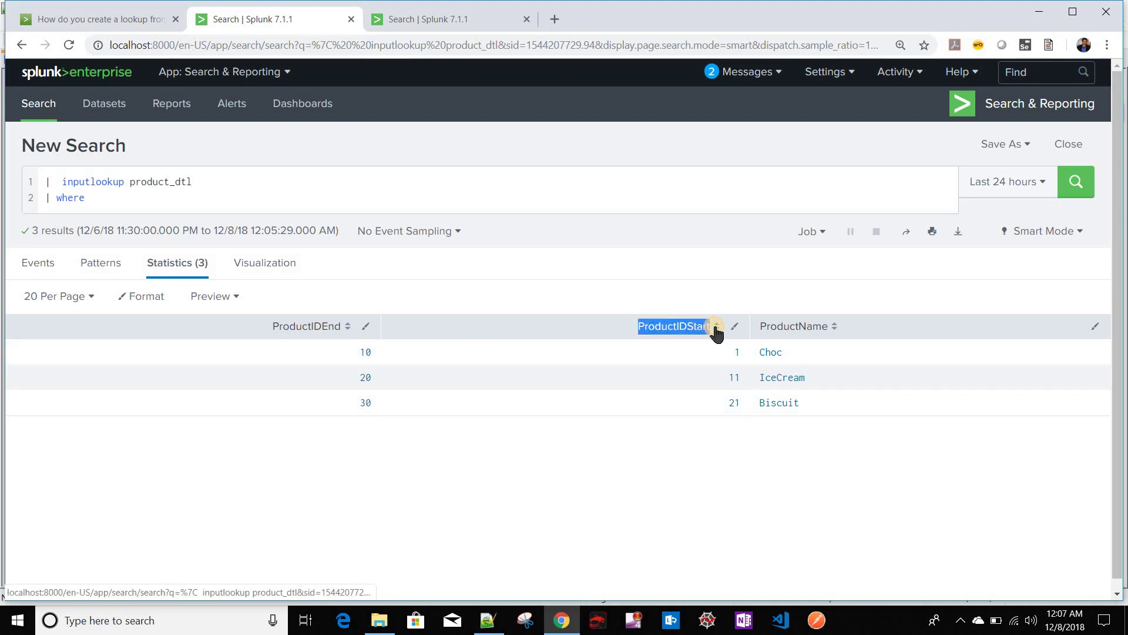
left_click(147, 209)
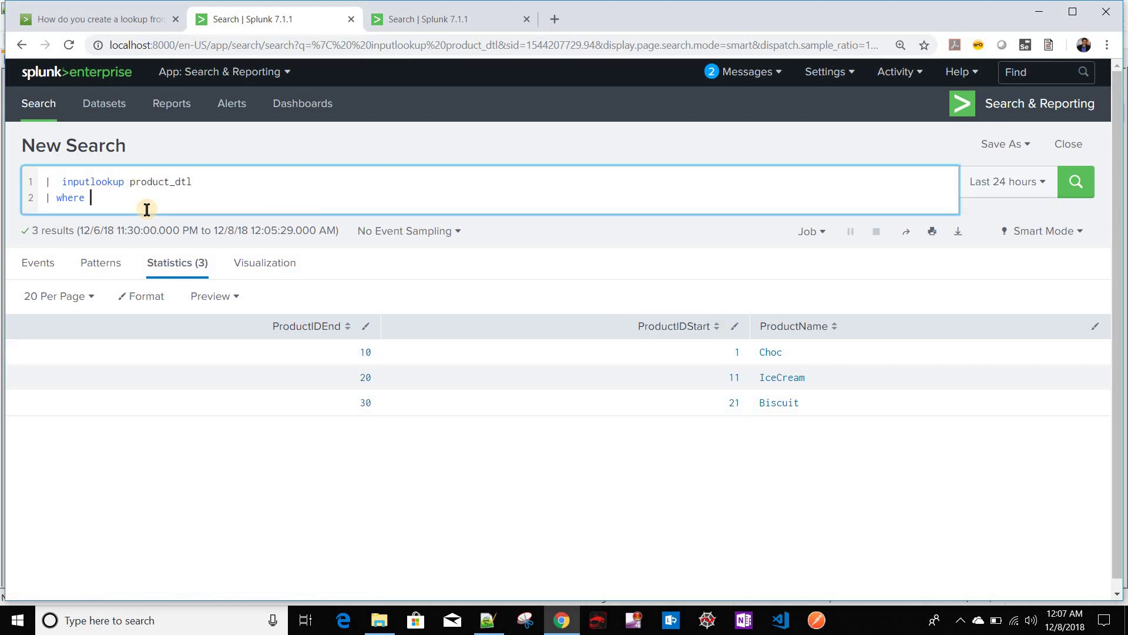
key("ctrl+v")
type("< 14 AND")
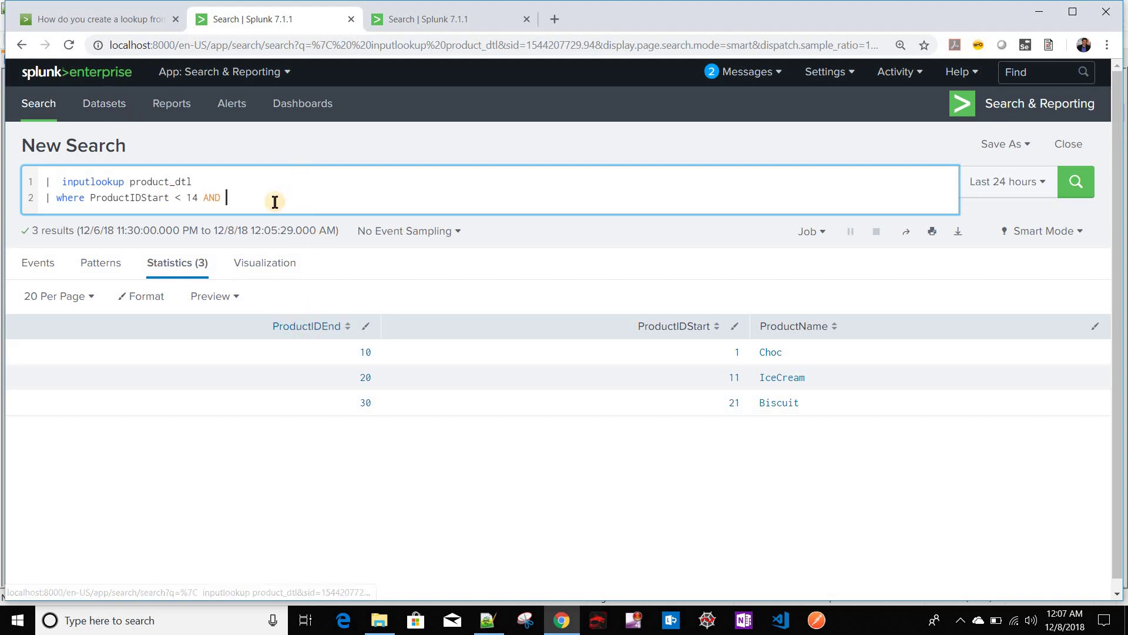
left_click(181, 197)
left_click(306, 283)
type("=")
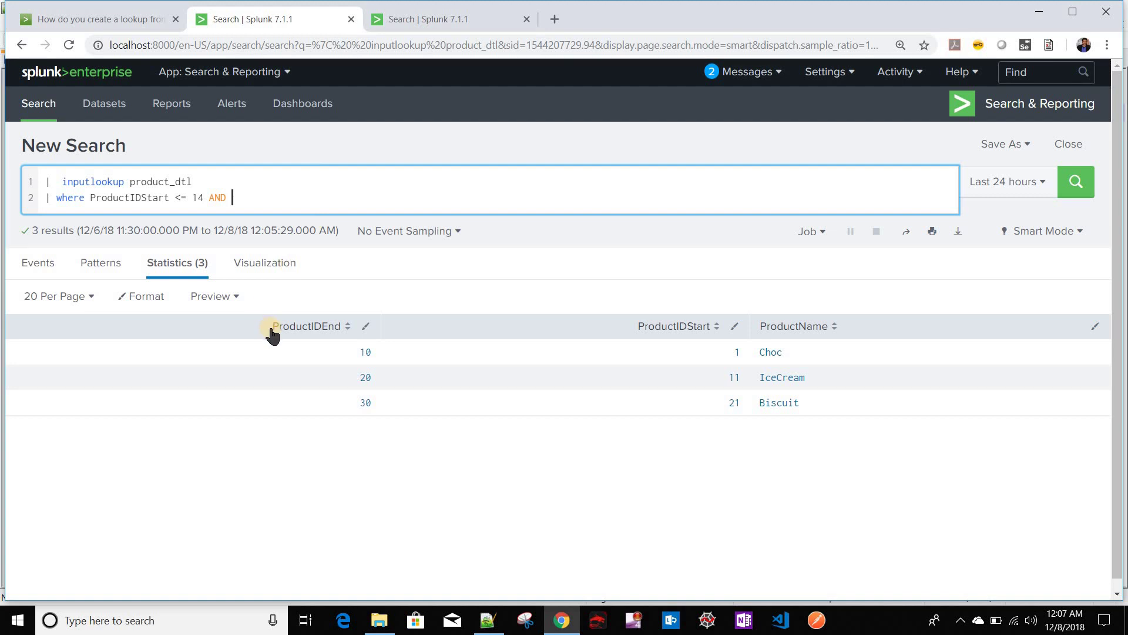
- Finish the condition with ProductIDEnd >=14, run it, and select the where clause
left_click_drag(274, 326, 345, 333)
key("ctrl+c")
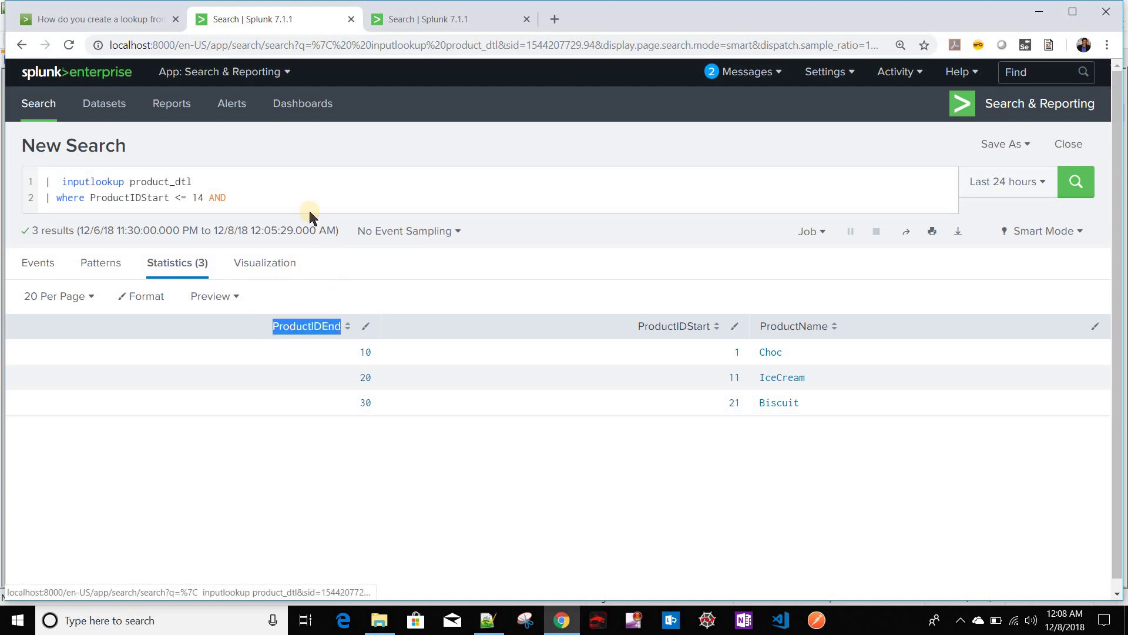
left_click(300, 195)
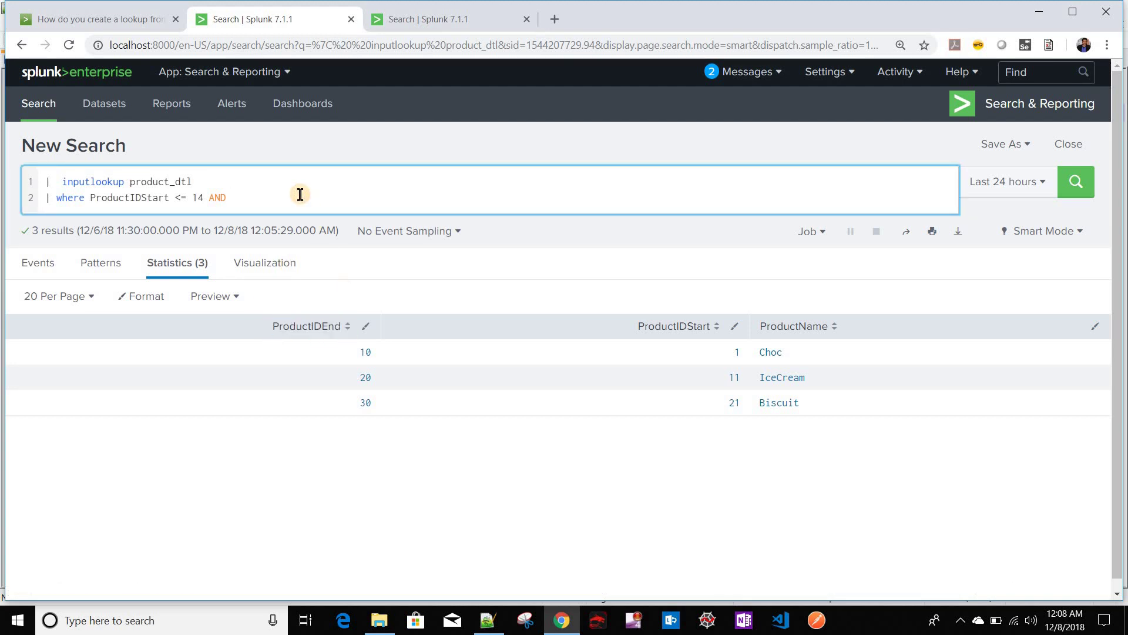
key("ctrl+v")
key("Return")
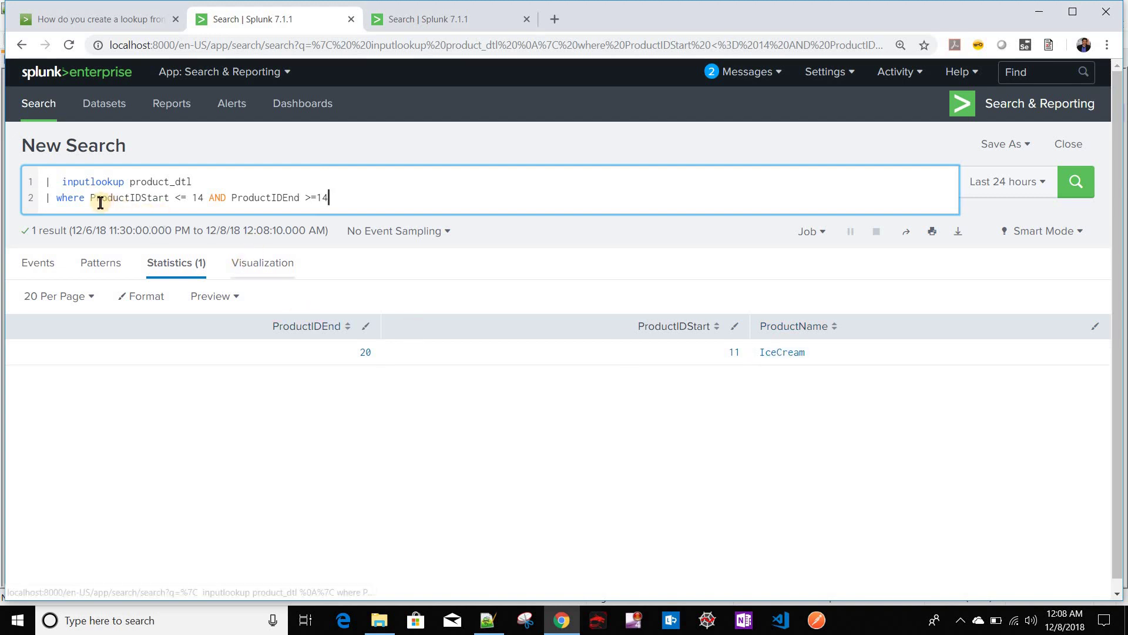
left_click_drag(113, 197, 387, 188)
key("ctrl+c")
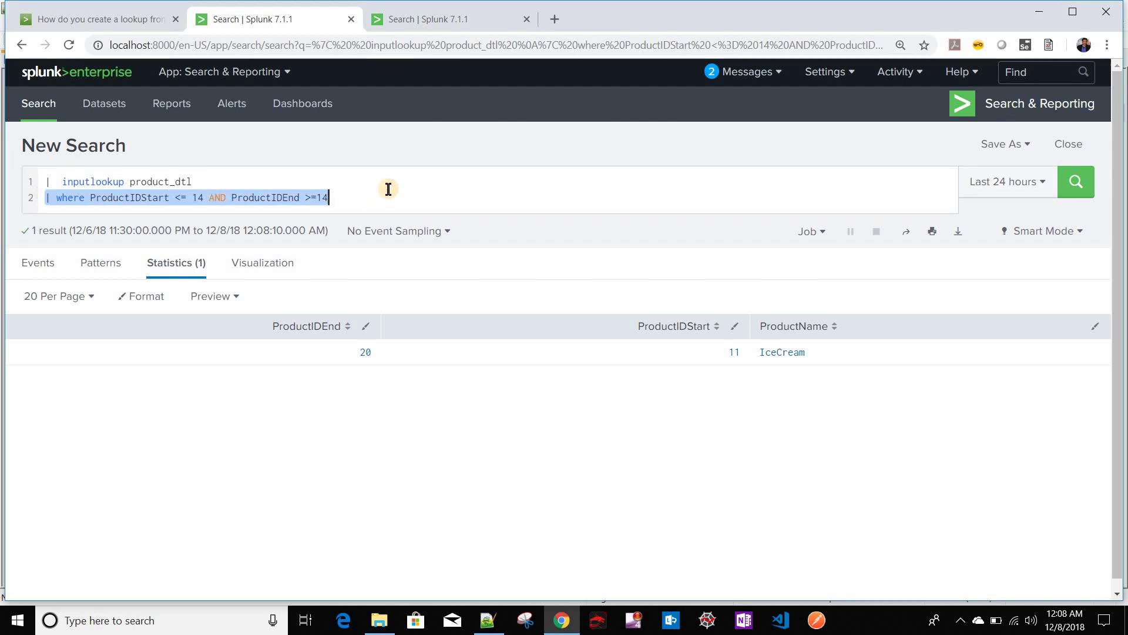
- Paste the where clause into the map subsearch and replace the first 14 with $productid$
left_click(423, 17)
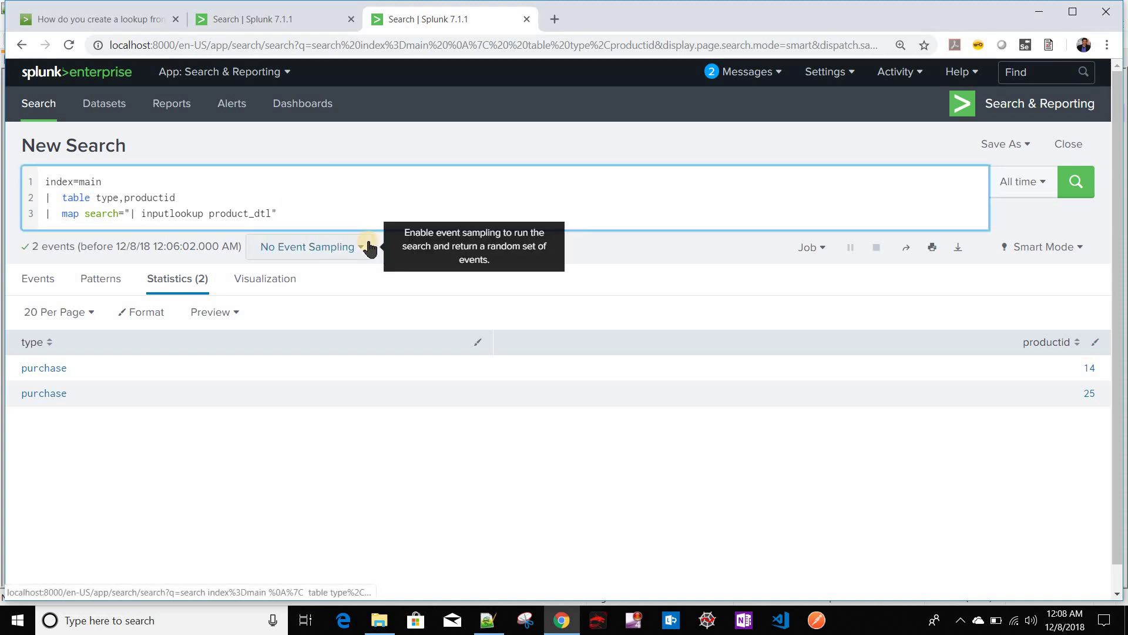
key("ctrl+v")
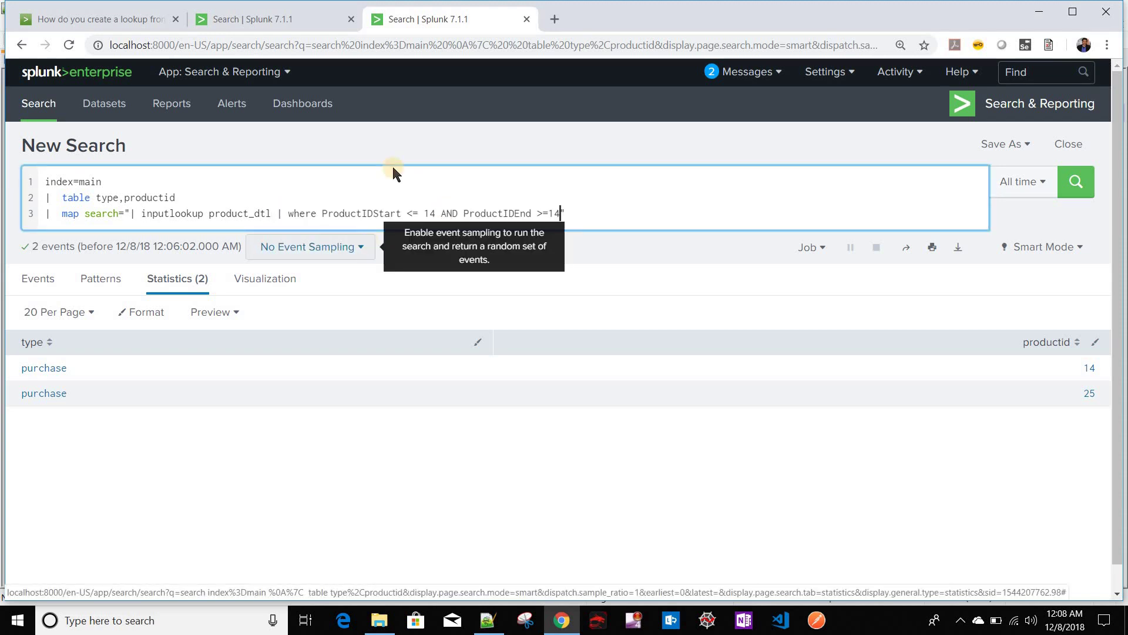
left_click(435, 212)
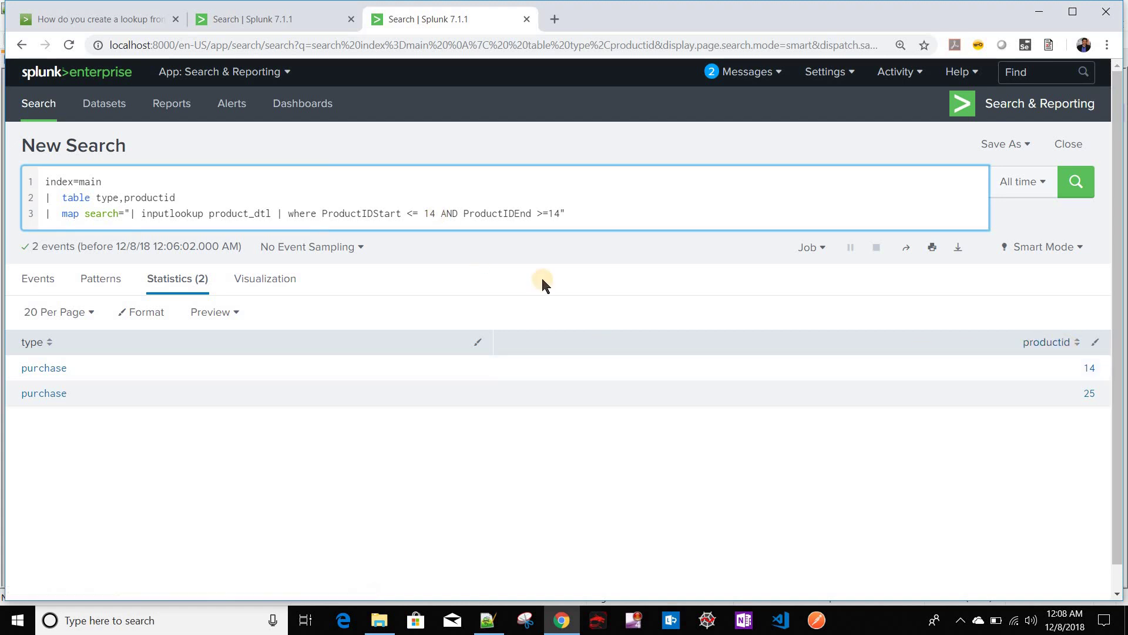
key("BackSpace")
key("BackSpace")
type("$$")
key("Left")
double_click(166, 198)
key("ctrl+c")
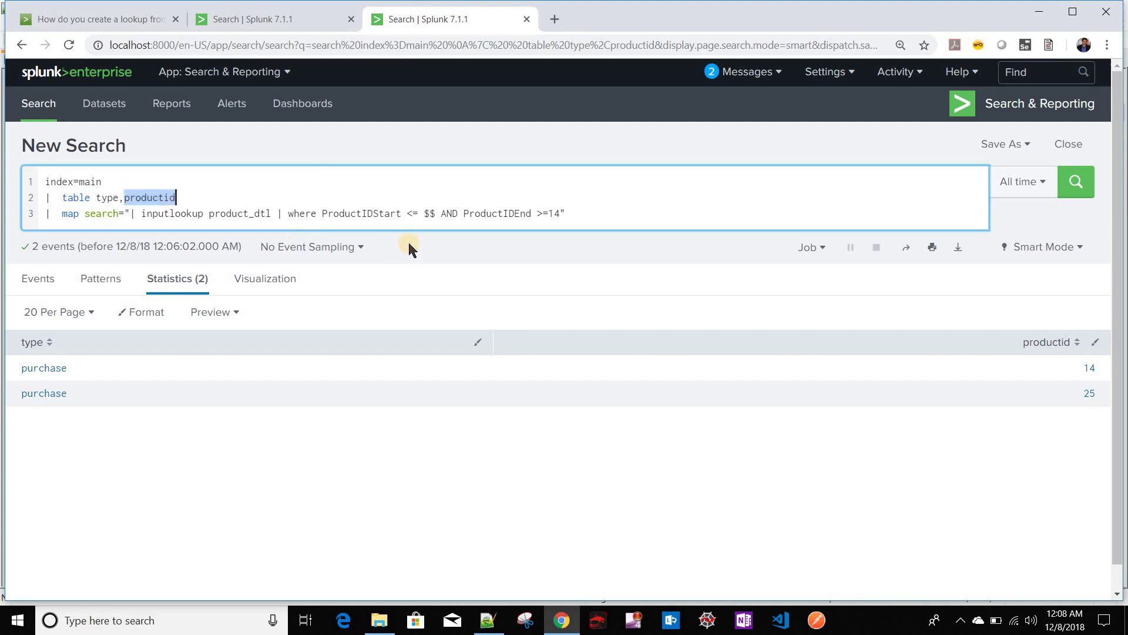
left_click(431, 214)
key("ctrl+v")
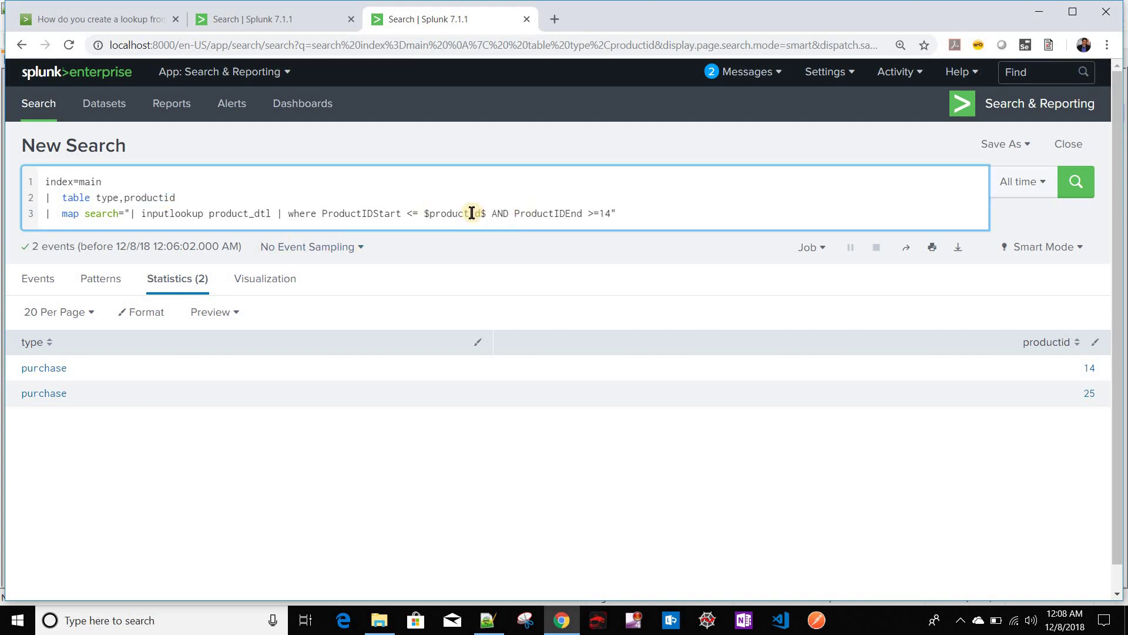
- Replace the second 14 with $productid$ and run the map search
left_click_drag(424, 213, 489, 213)
key("ctrl+c")
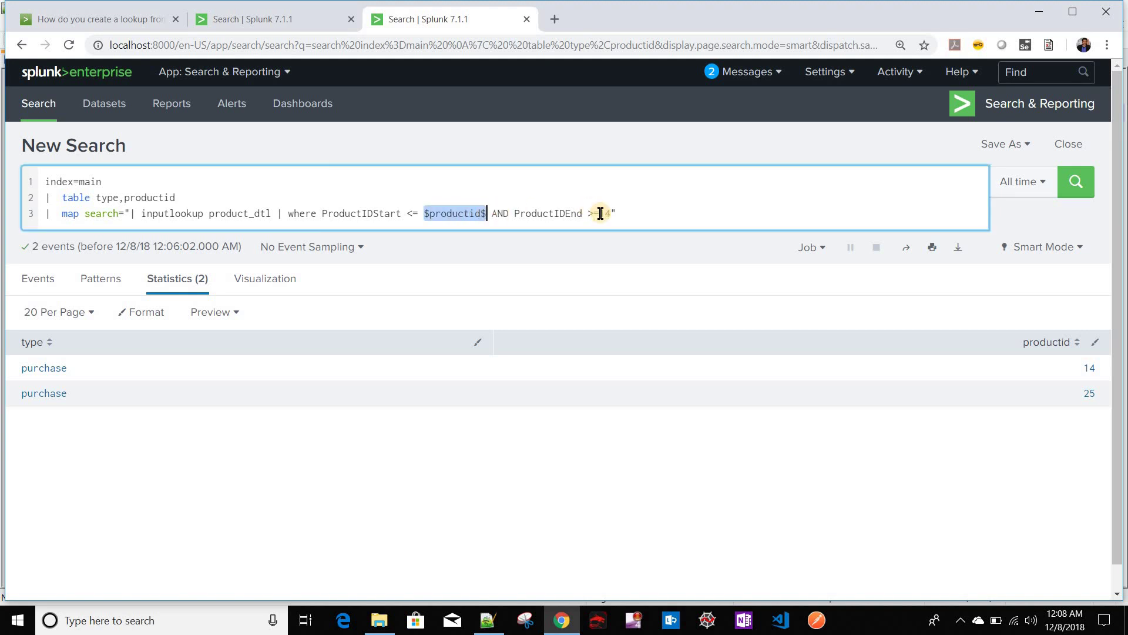
double_click(605, 214)
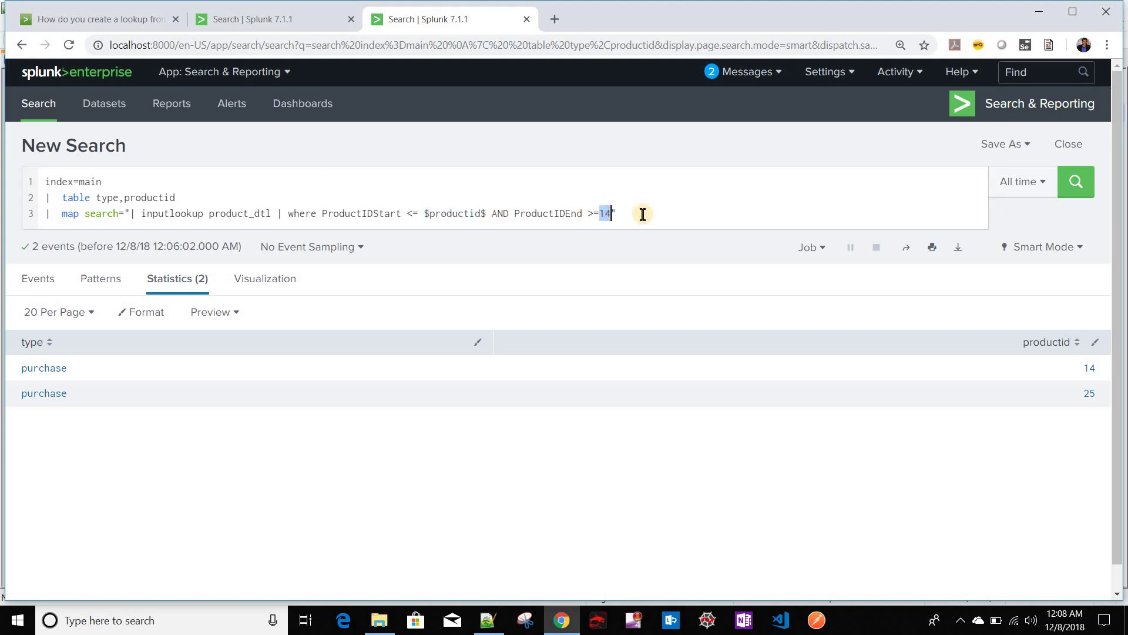
key("ctrl+v")
left_click(698, 214)
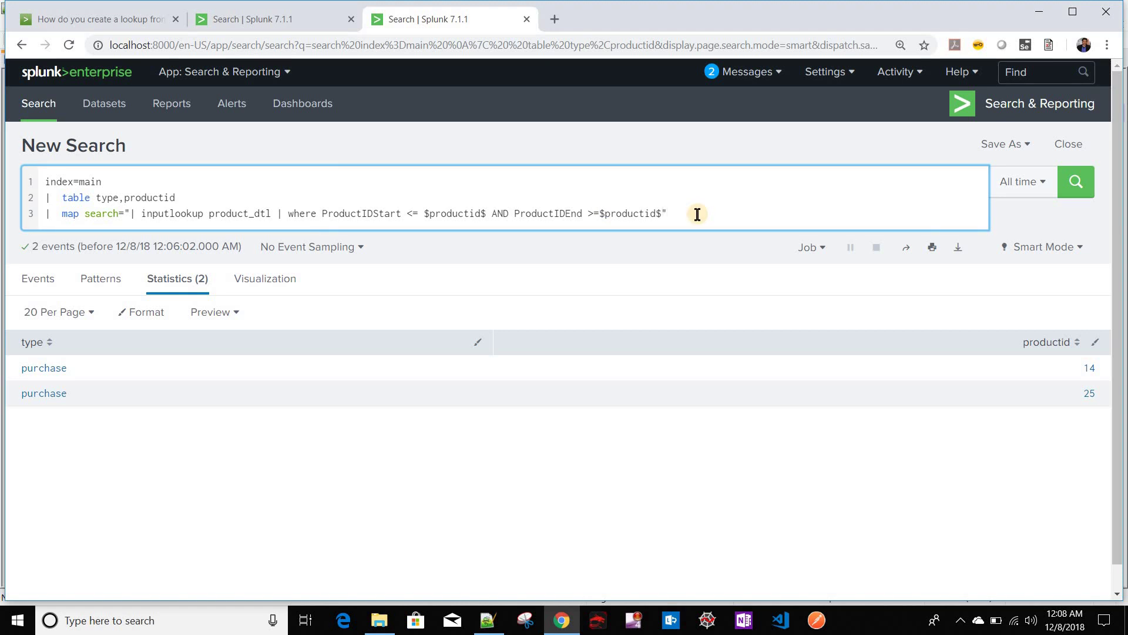
key("Return")
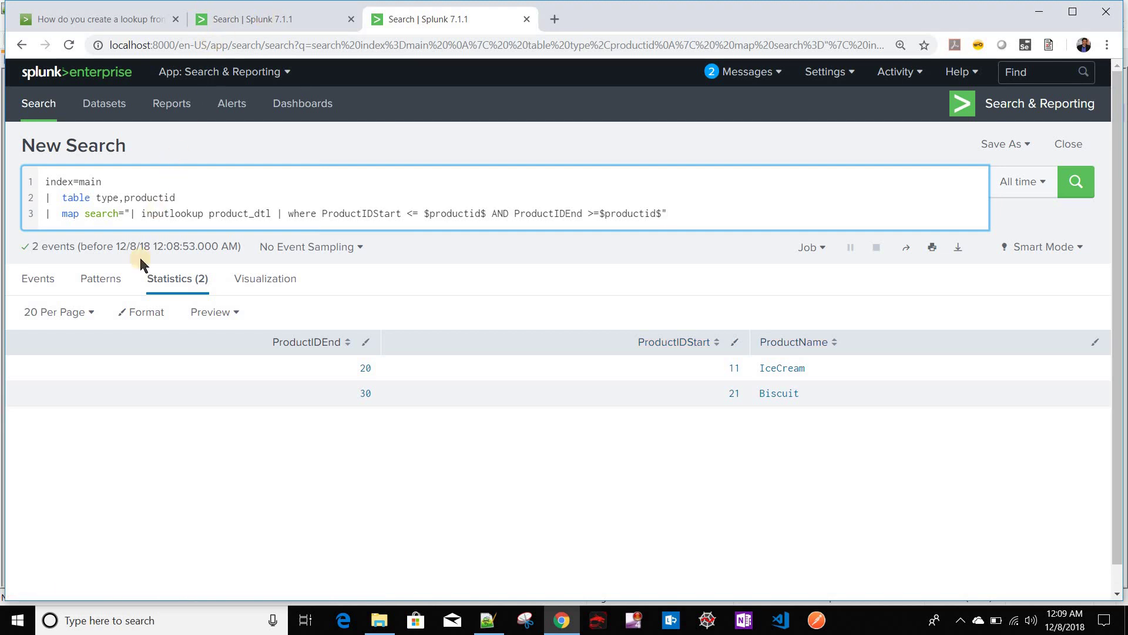
- Review the map subsearch and the type and productid fields behind the IceCream and Biscuit results
left_click_drag(130, 214, 661, 228)
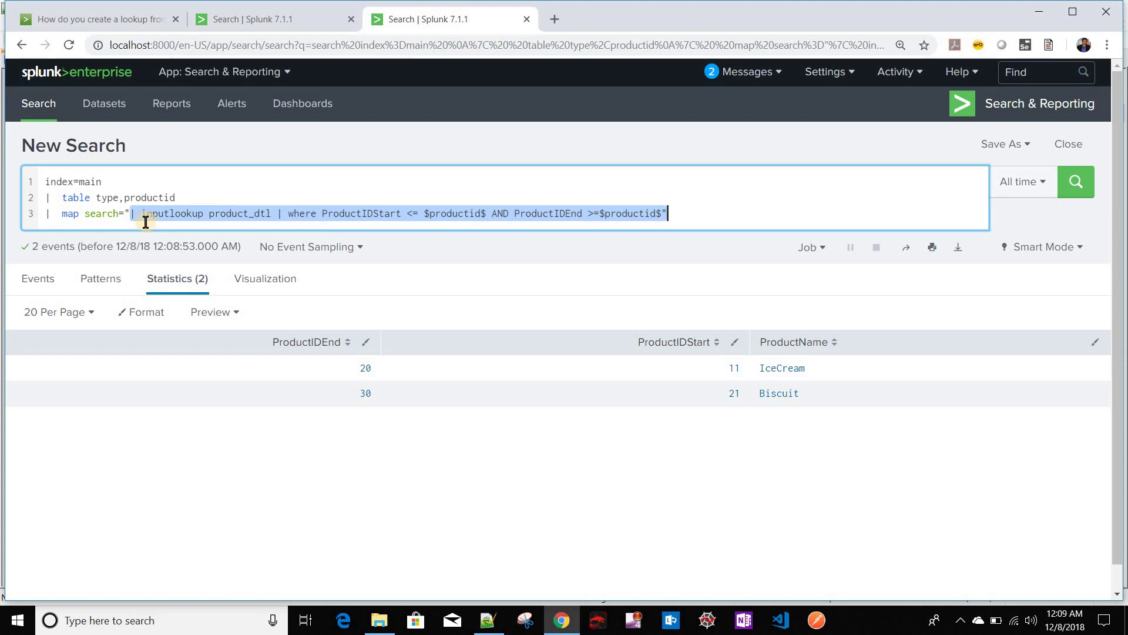
double_click(104, 198)
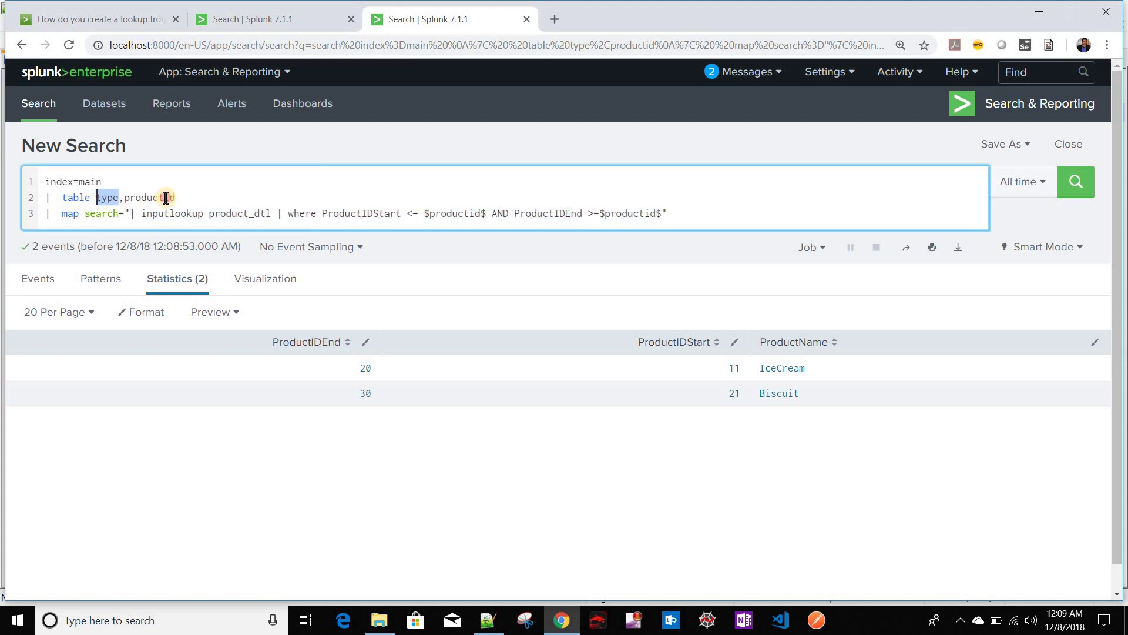
double_click(165, 198)
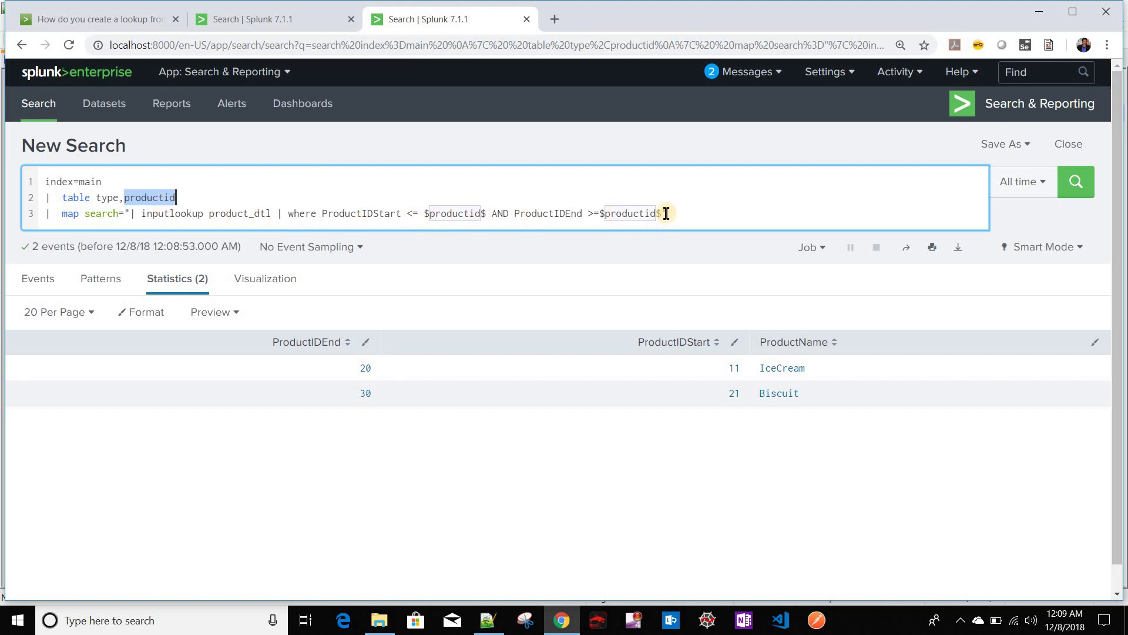
left_click(763, 232)
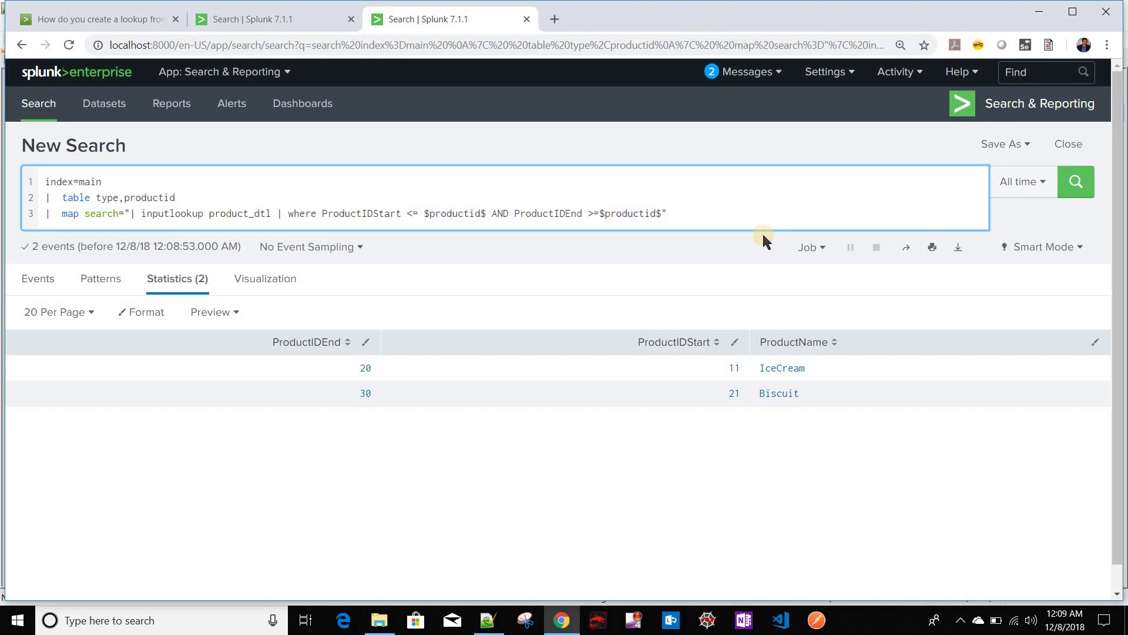
- Append | eval type=$type$, productid=$productid$ inside the map subsearch quotes
key("Left")
type("| eval type")
type("produc")
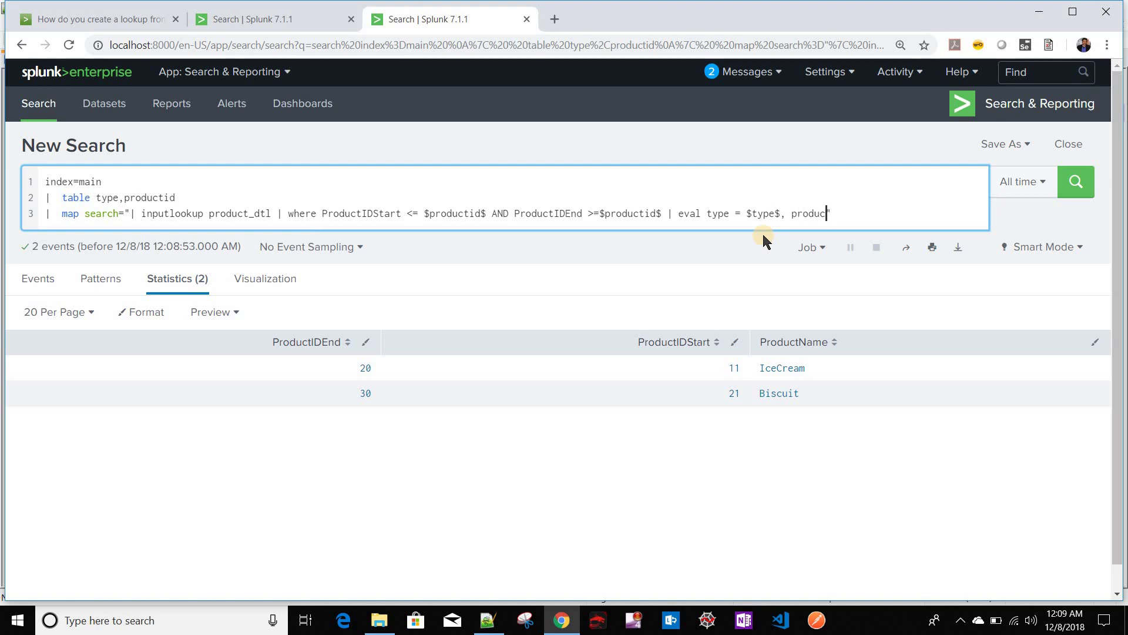
type("tid=$$")
key("Left")
double_click(637, 214)
key("ctrl+c")
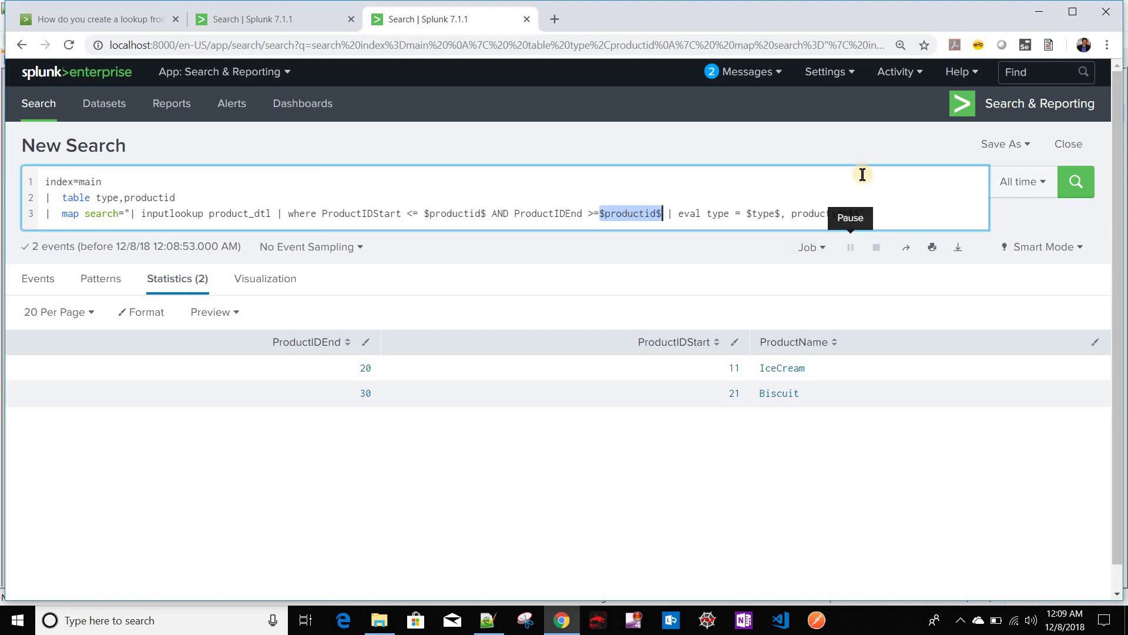
left_click(862, 213)
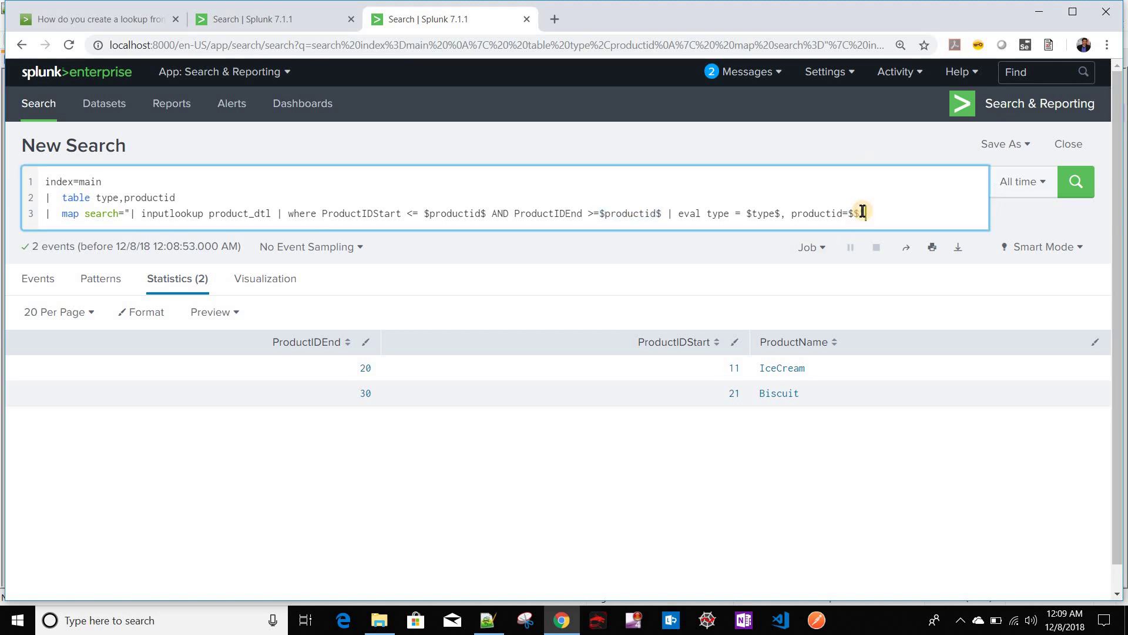
key("ctrl+v")
type(",")
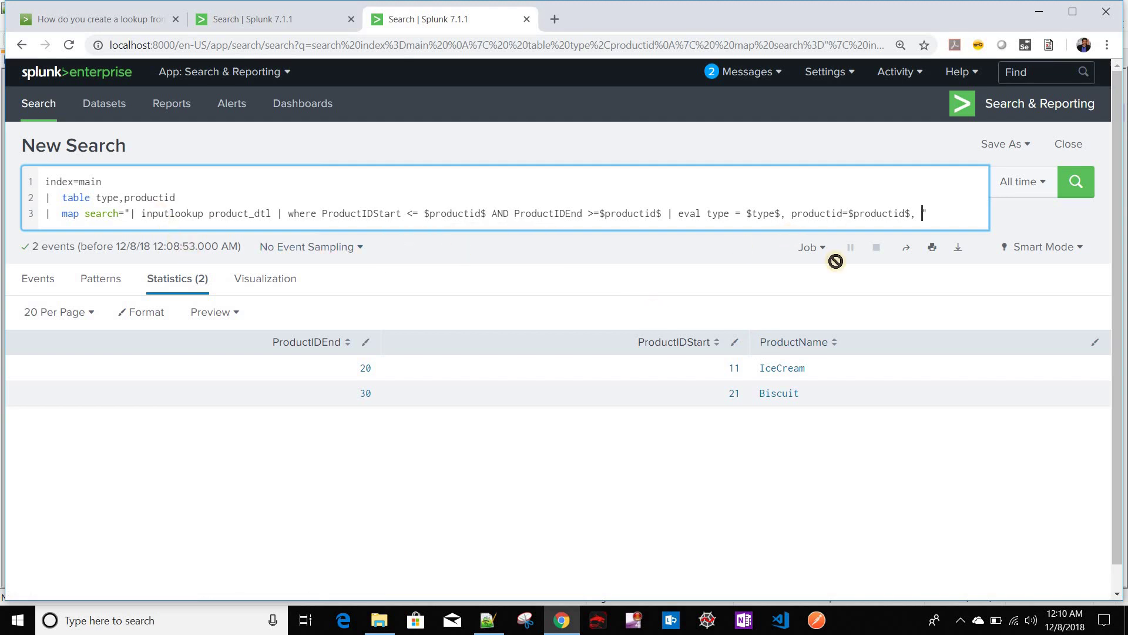
- Add ProductName to the subsearch, run it, then remove the misplaced ProductName
double_click(831, 350)
key("ctrl+c")
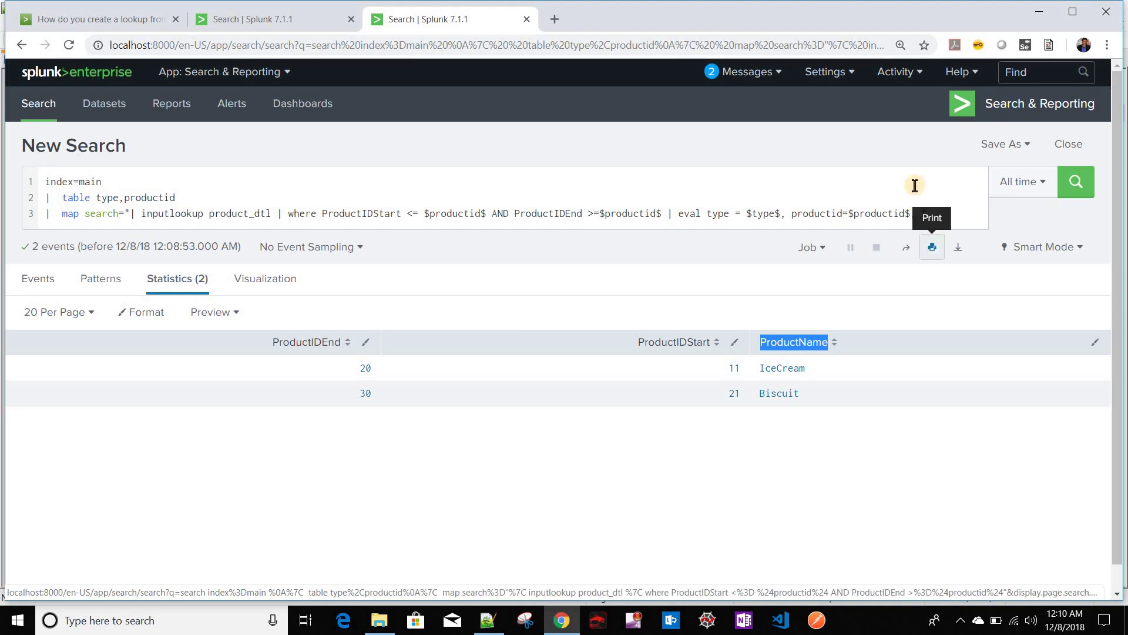
left_click(924, 213)
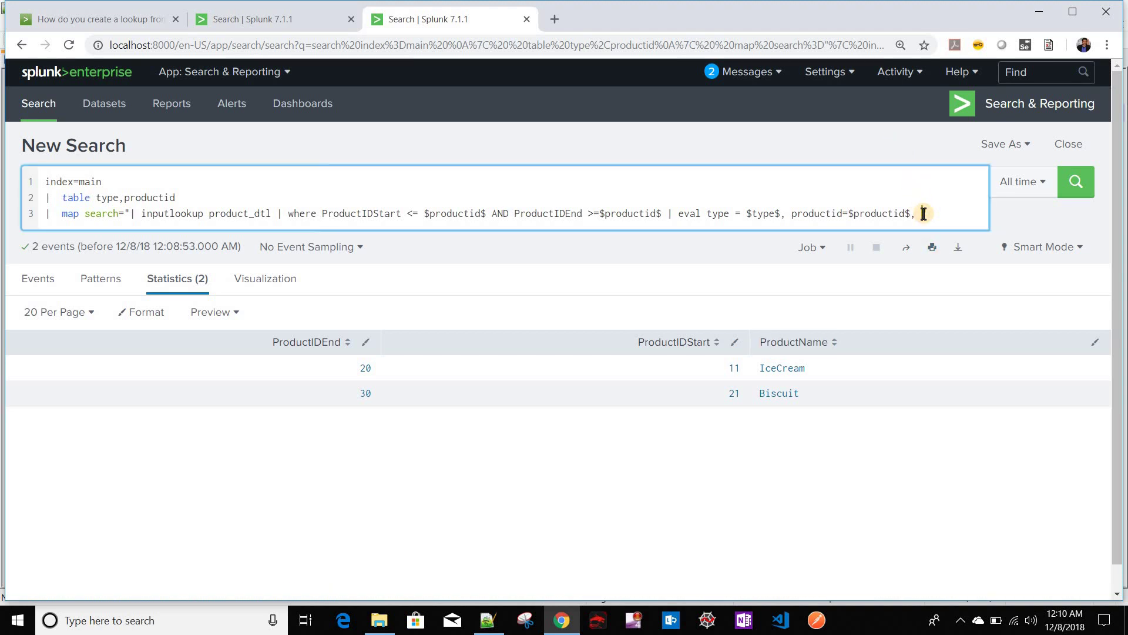
key("ctrl+v")
key("Return")
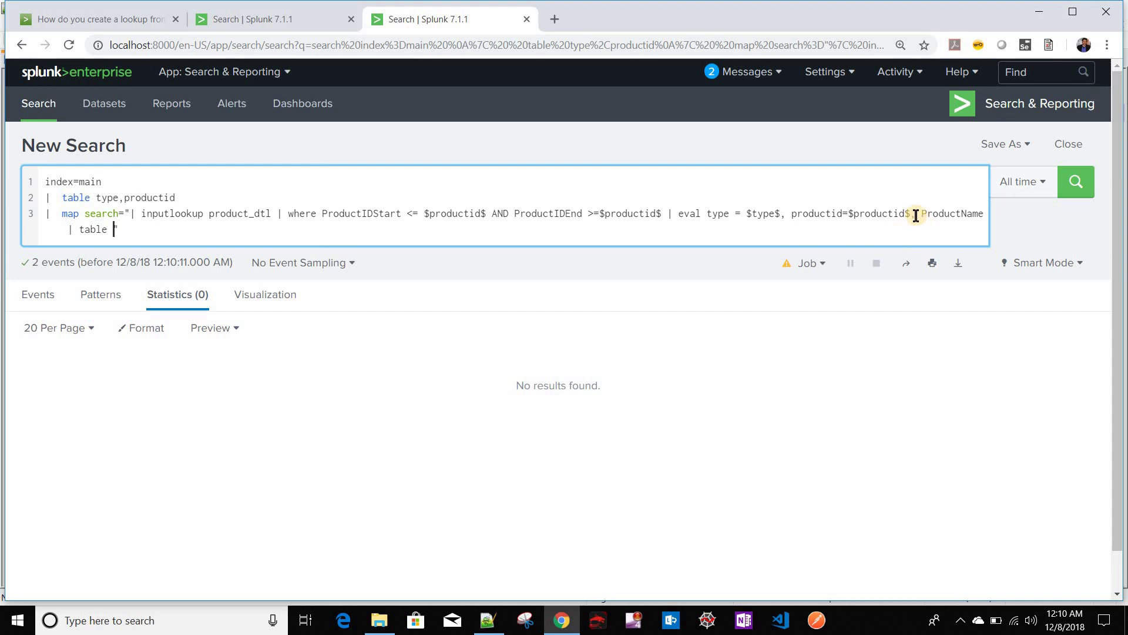
double_click(938, 214)
key("BackSpace")
key("BackSpace")
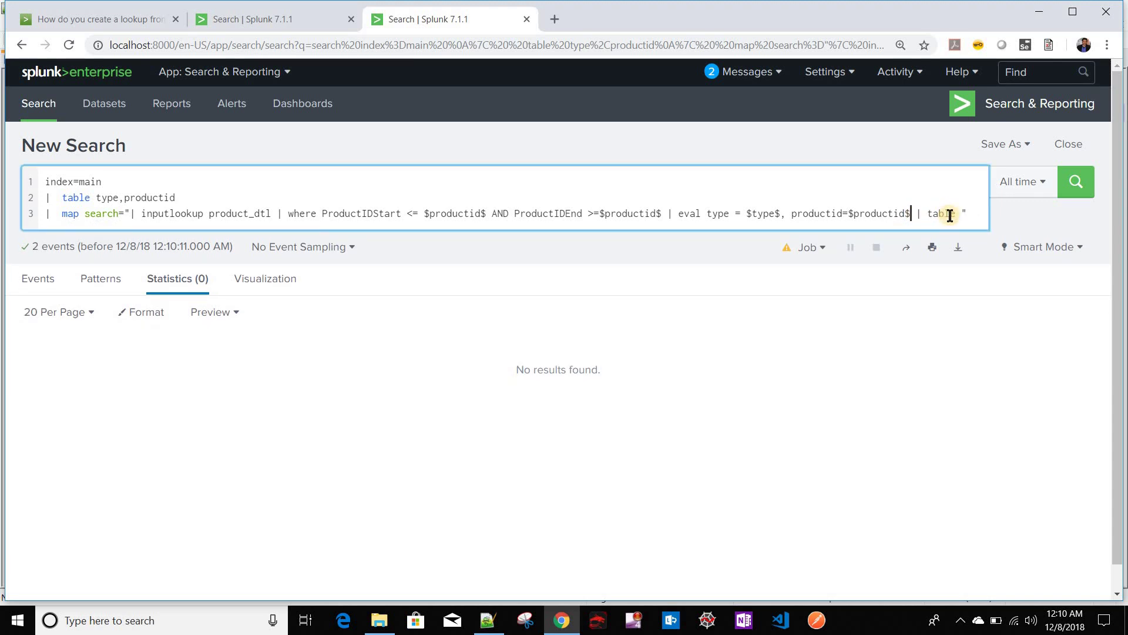
- Fill the subsearch table field list with type,productid,
double_click(716, 214)
key("ctrl+c")
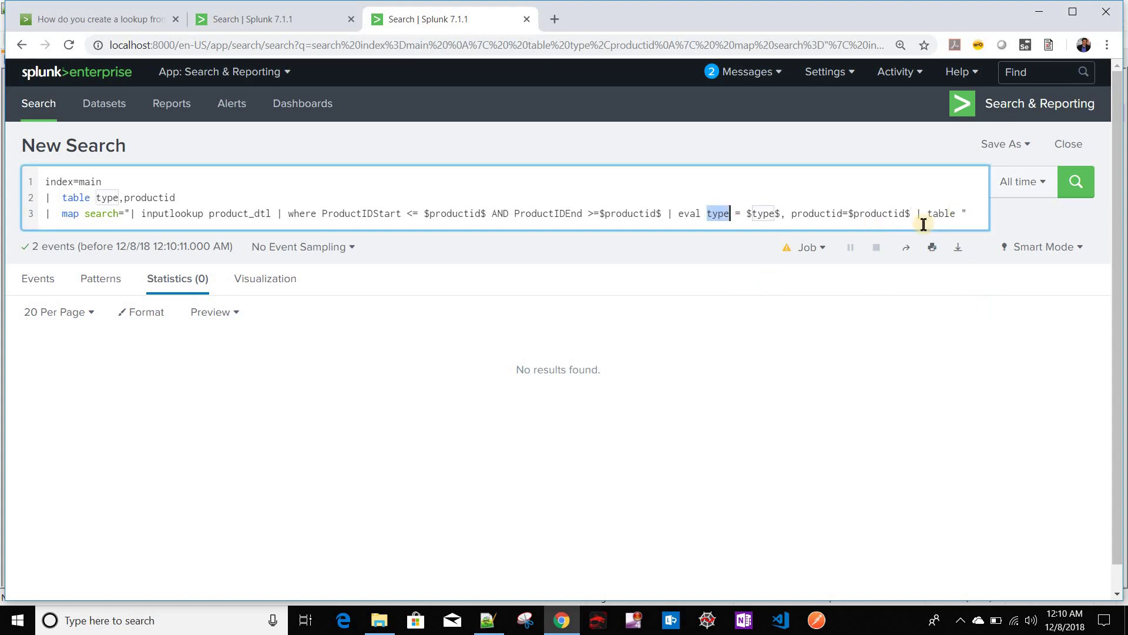
left_click(963, 213)
key("ctrl+v")
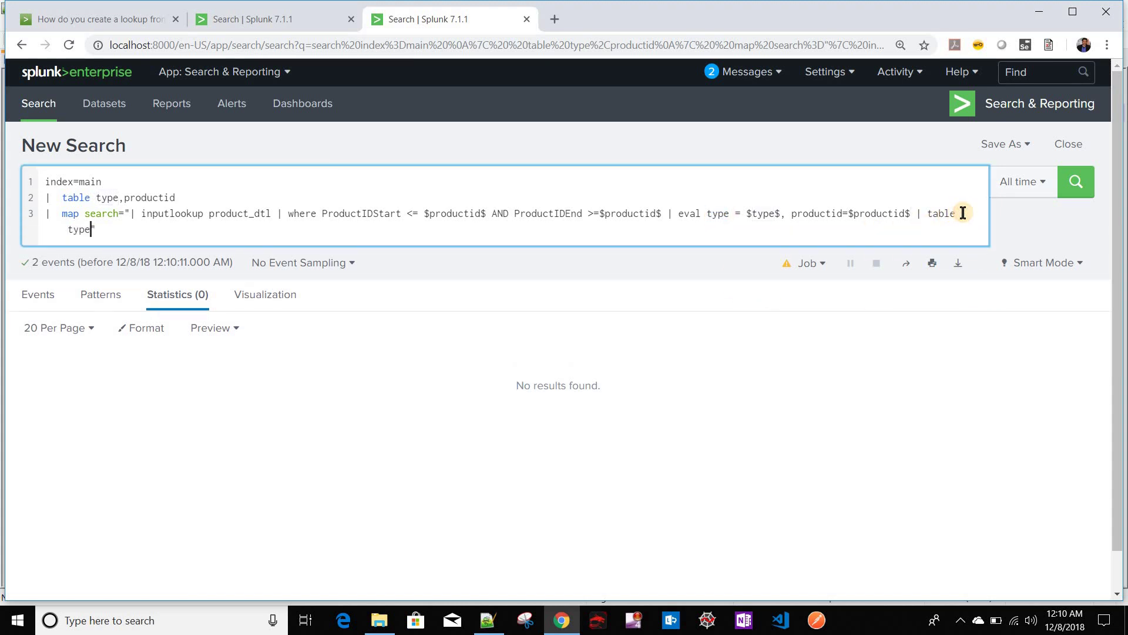
type(",")
double_click(819, 214)
key("ctrl+c")
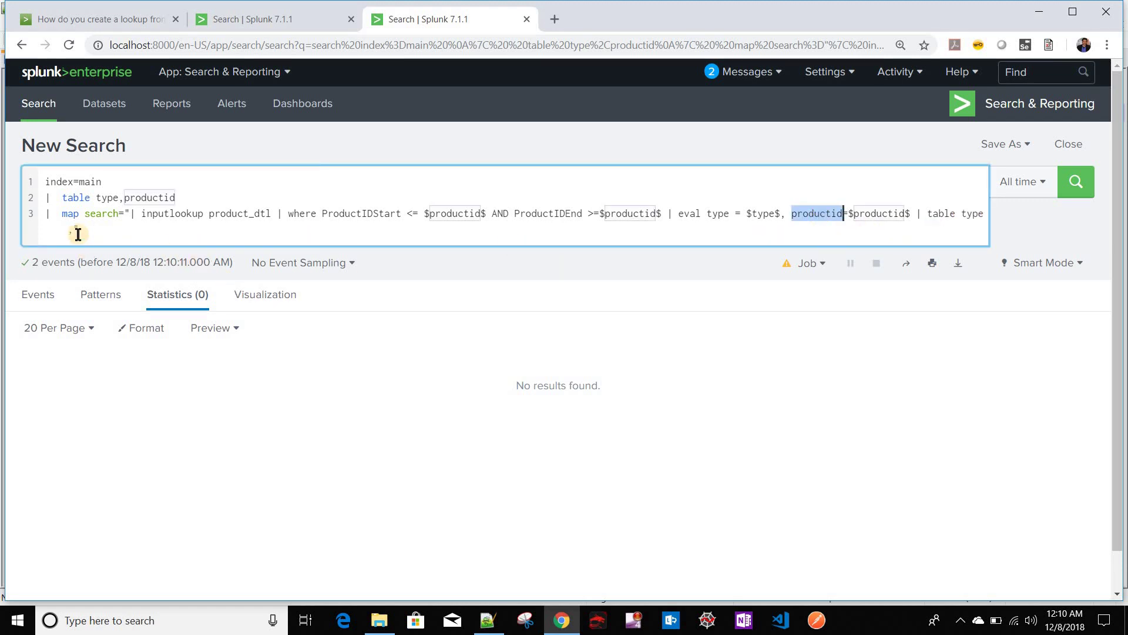
key("Down")
key("Left")
key("ctrl+v")
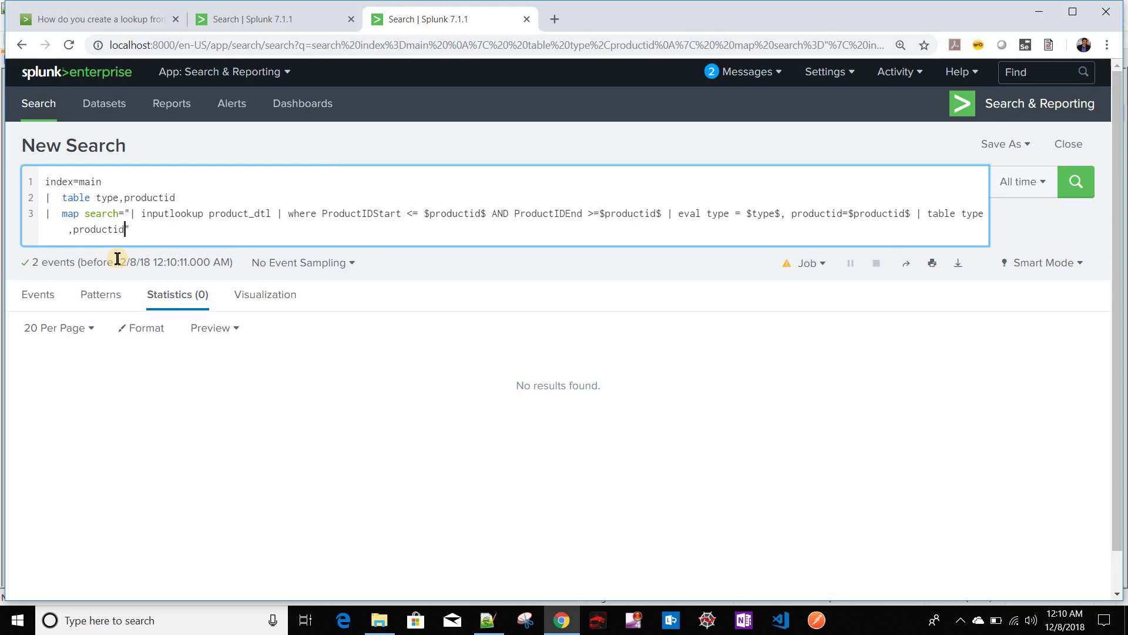
type(",")
left_click(259, 19)
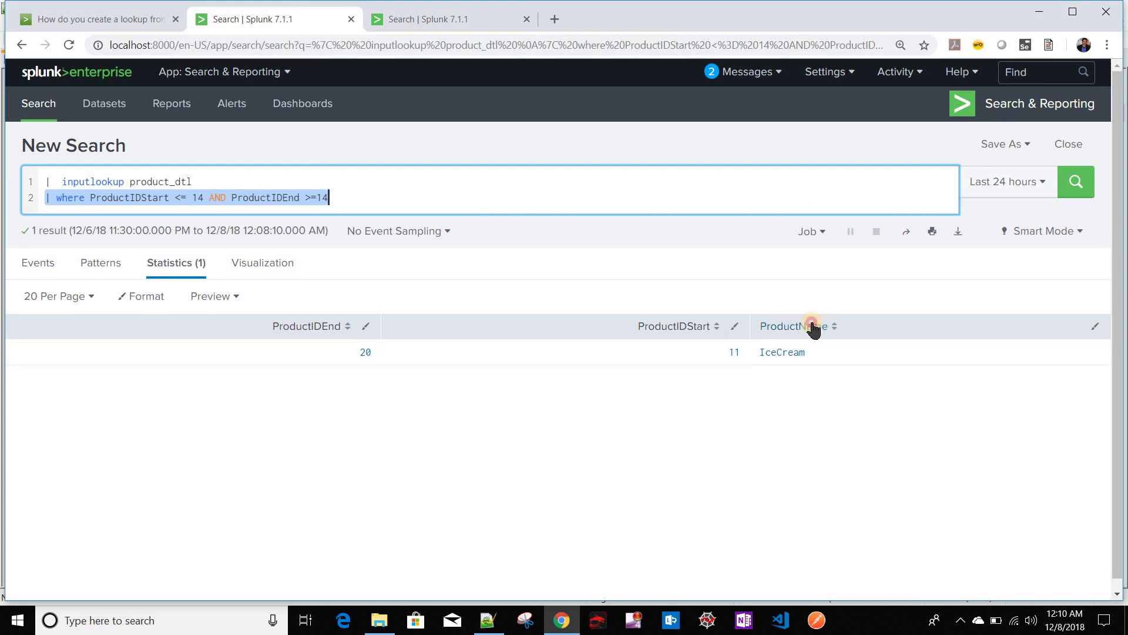
- Append ProductName to the map search's final table and rerun it, returning IceCream for 14 and Biscuit for 25
left_click(754, 331)
left_click_drag(755, 335, 827, 333)
key("ctrl+c")
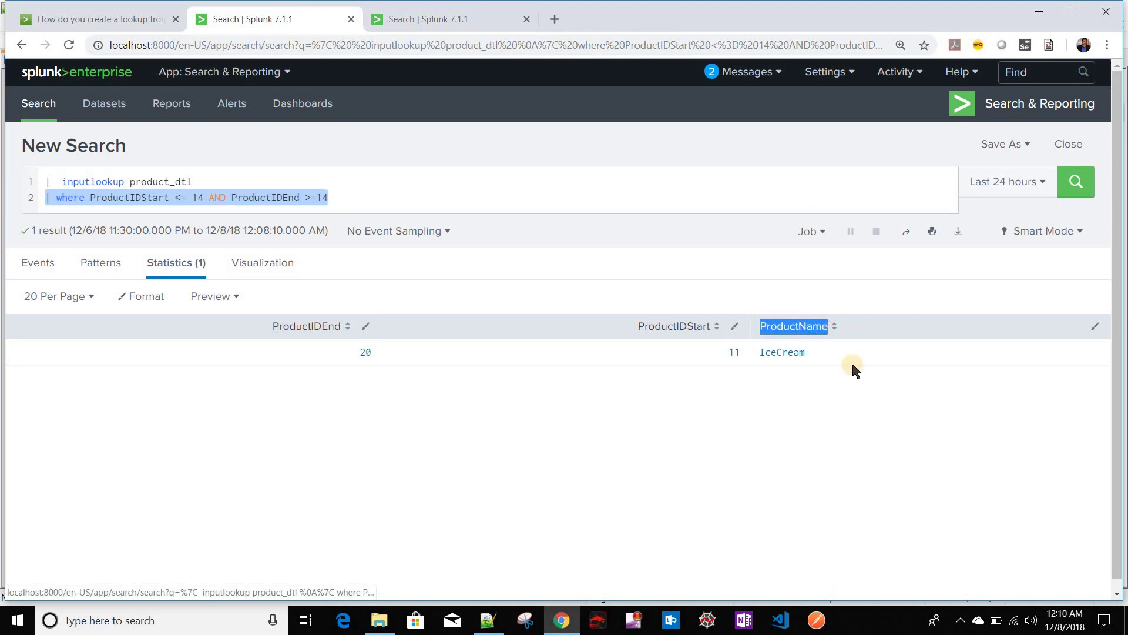
left_click(421, 19)
key("ctrl+v")
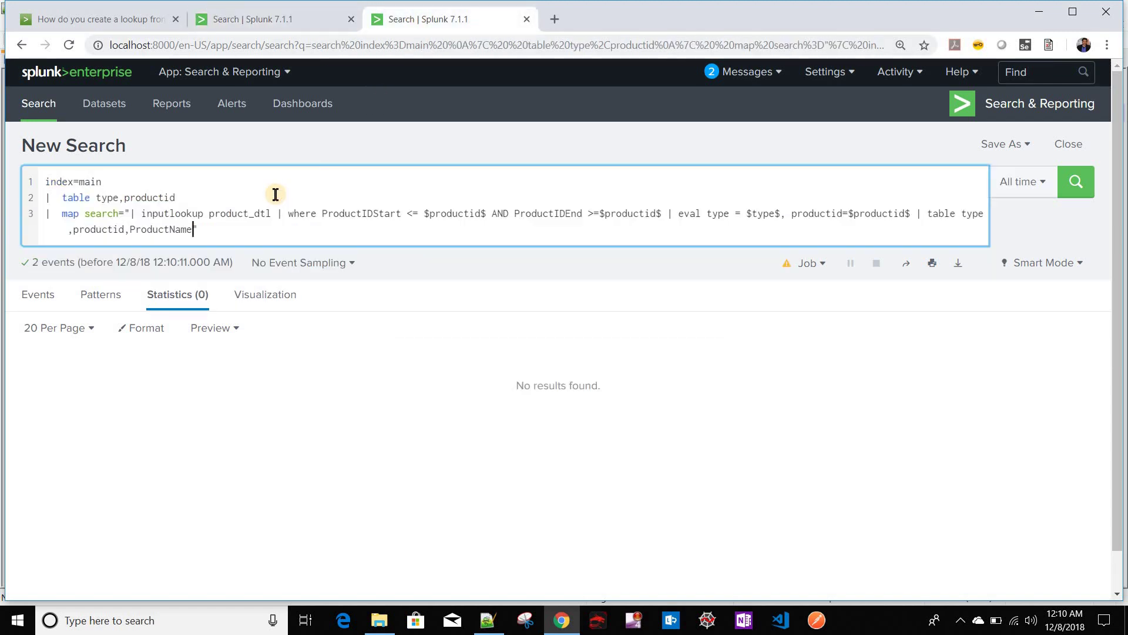
key("Return")
left_click(275, 194)
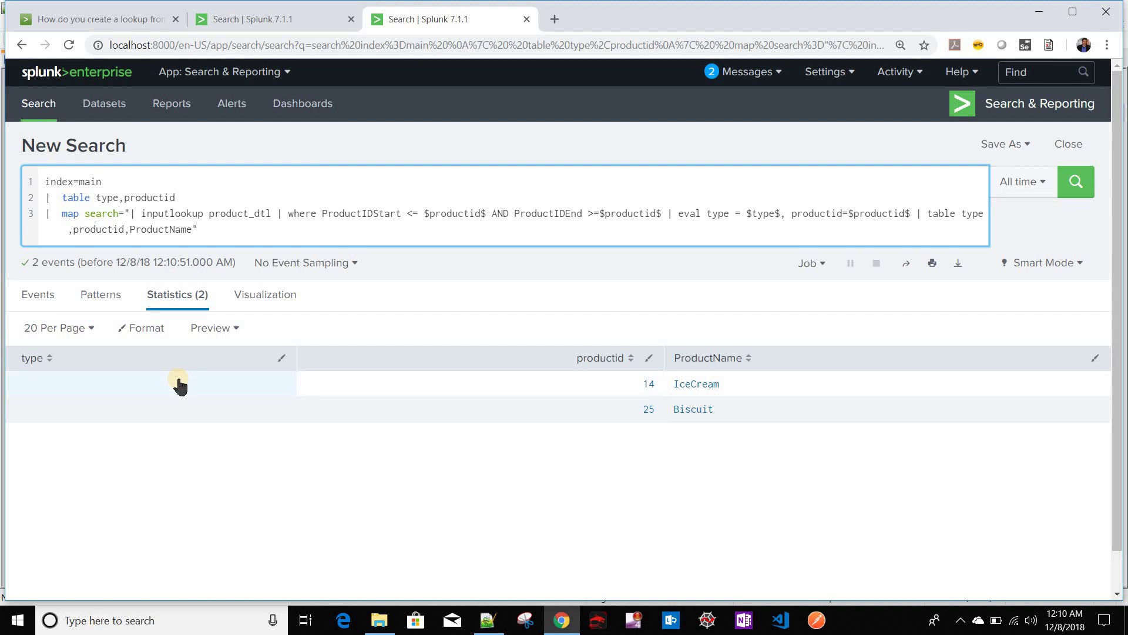
left_click(267, 17)
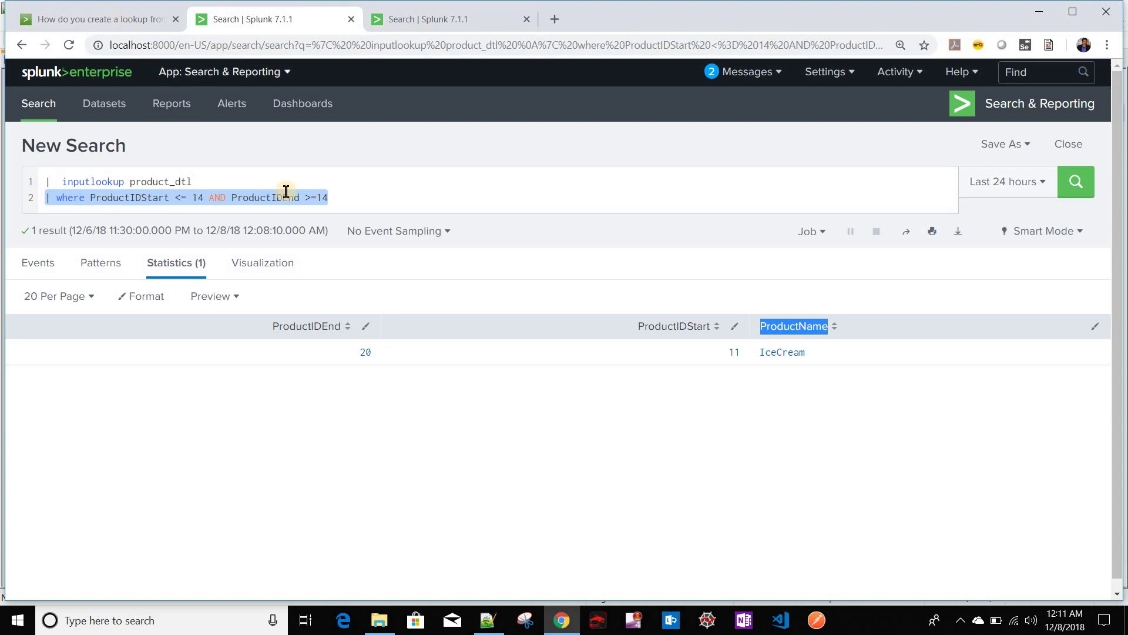
- Replace the lookup search with index=main and confirm its type field only holds purchase
left_click(24, 165)
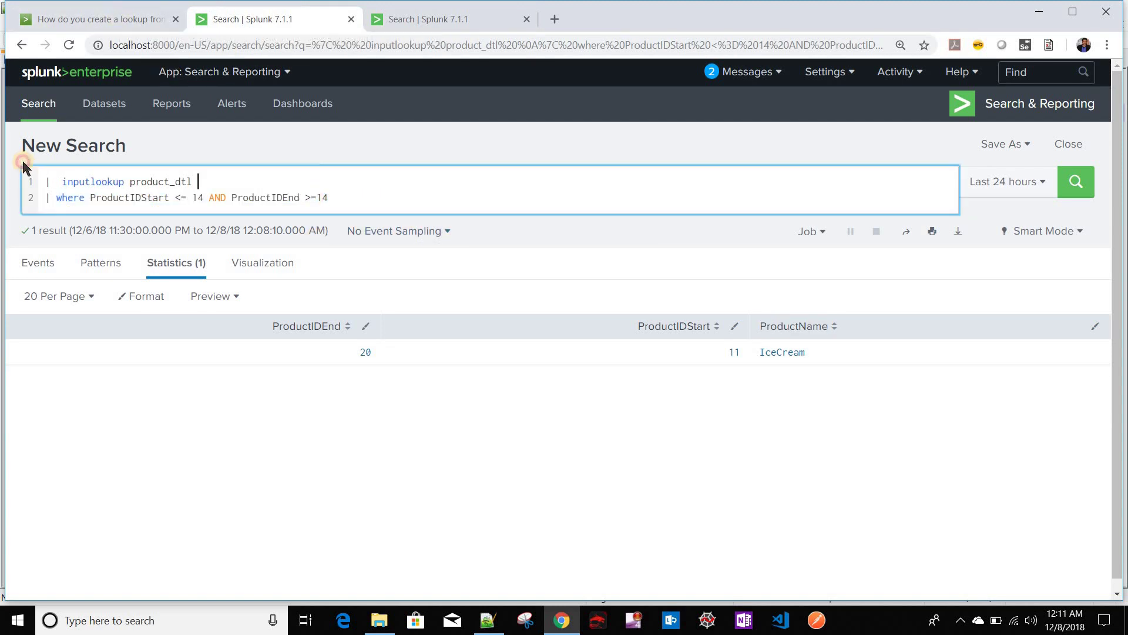
key("ctrl+a")
type("ind")
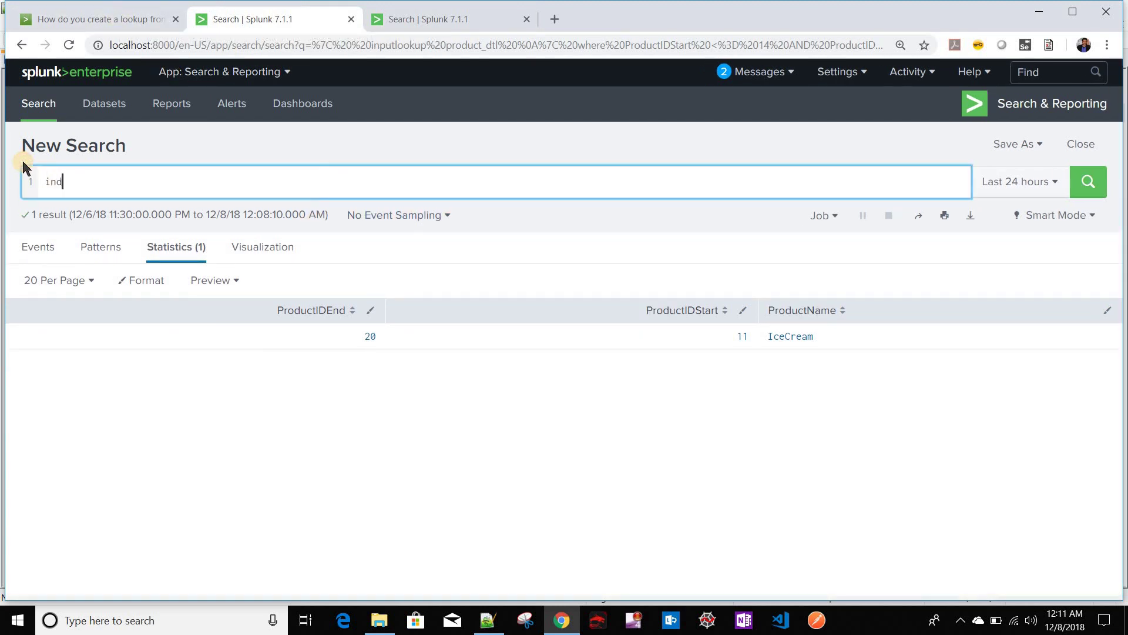
type("ex=main")
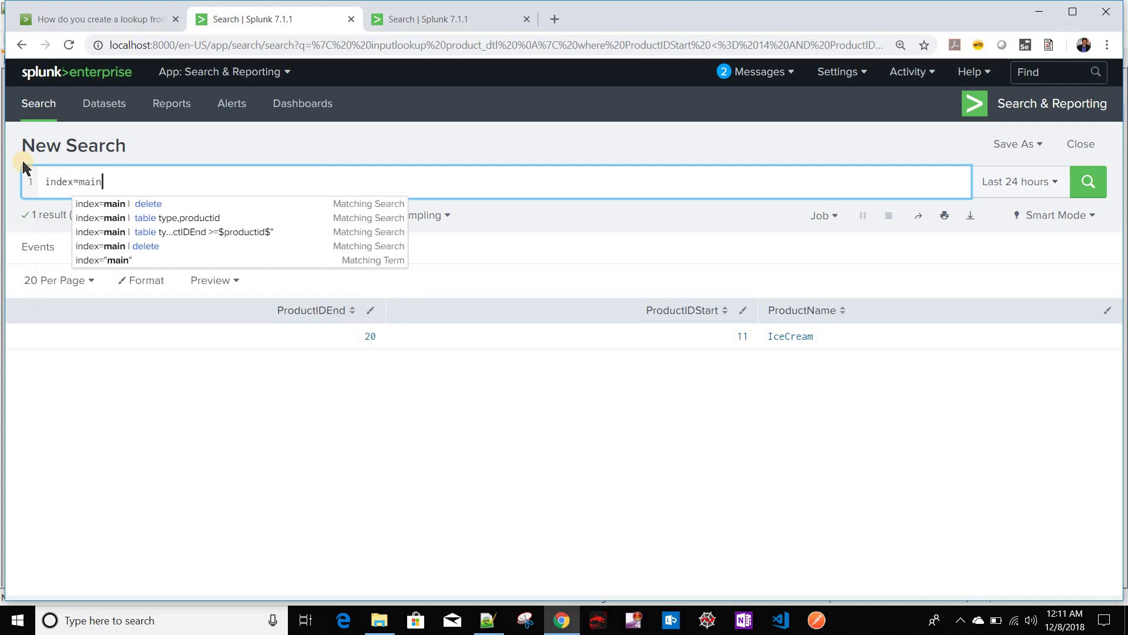
key("Return")
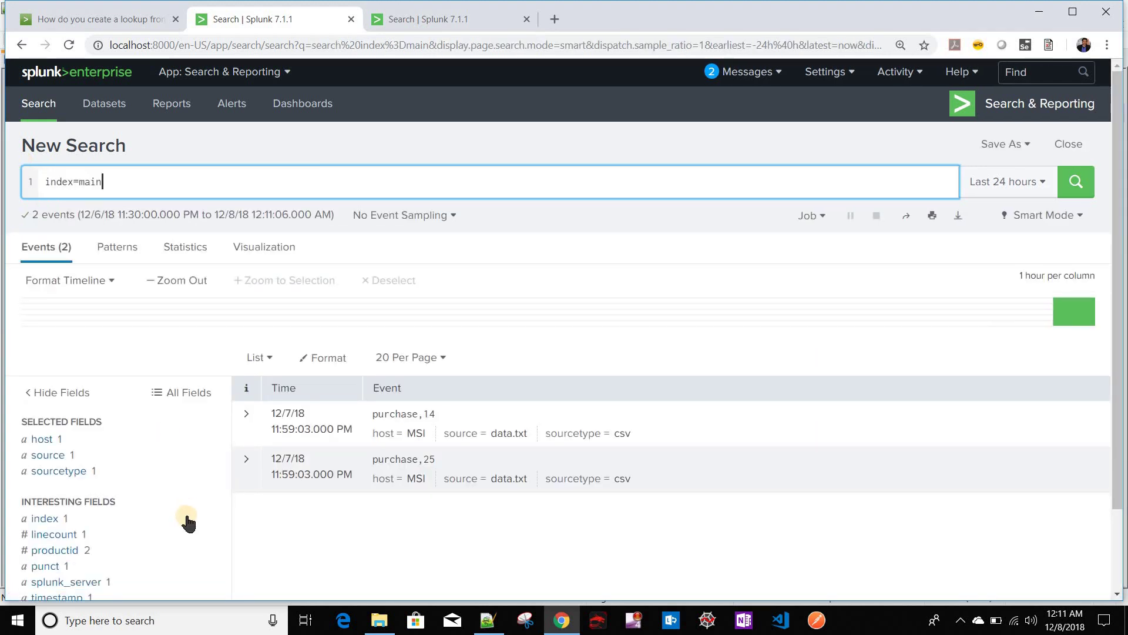
scroll(117, 519, "down", 2)
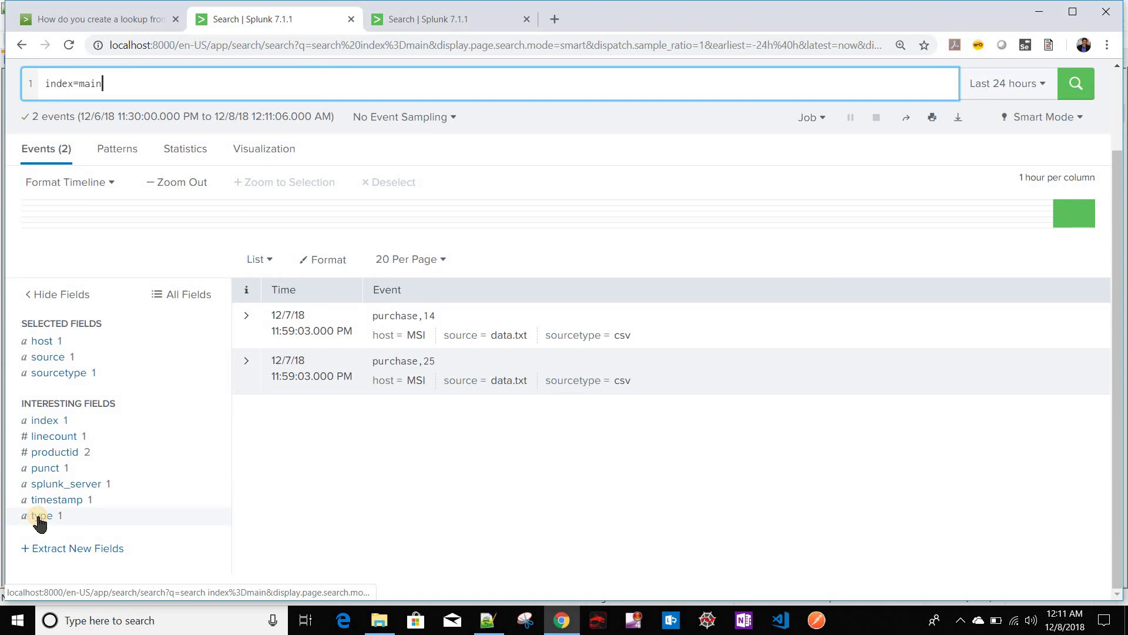
left_click(39, 517)
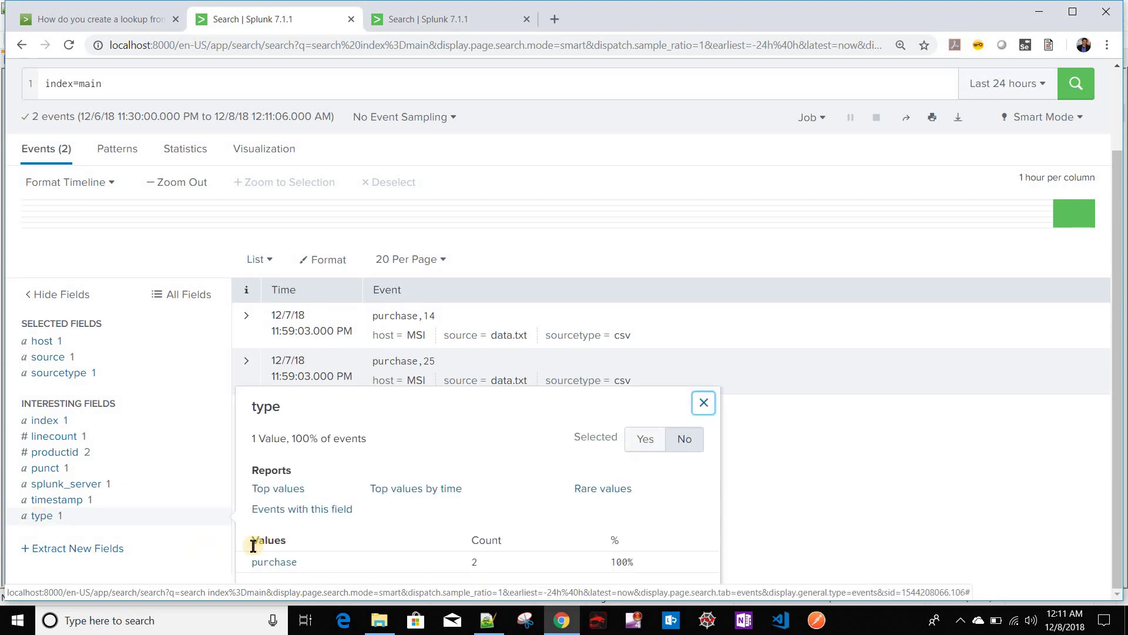
left_click(442, 18)
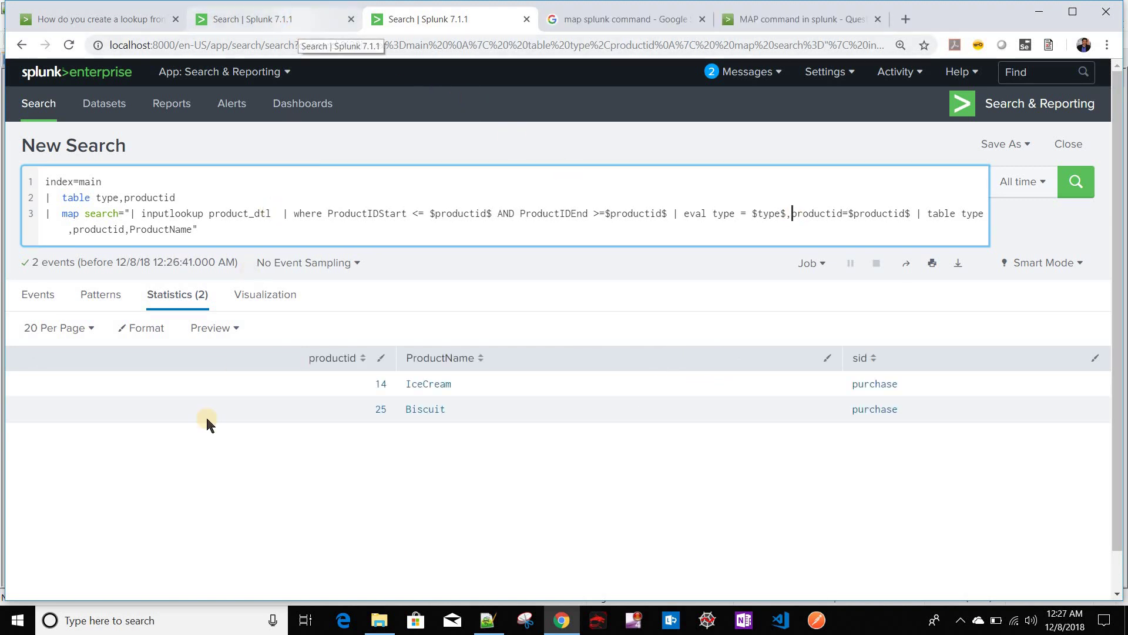
- Wrap $type$ in the map search's eval in escaped quotes as \"$type$\"
key("ctrl+shift+Tab")
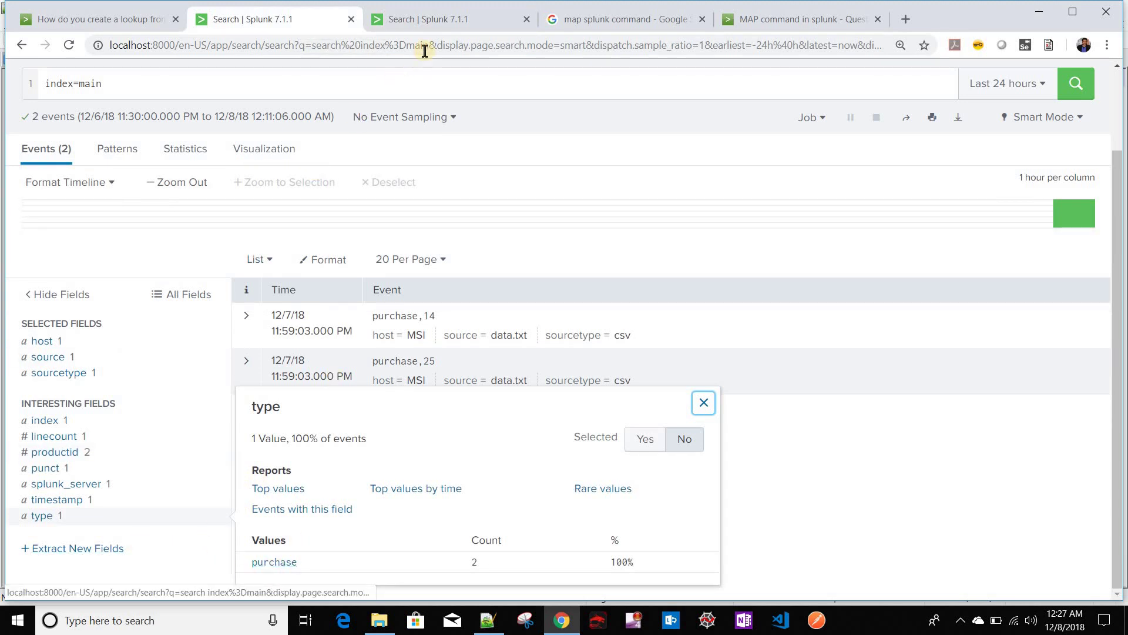
left_click(449, 19)
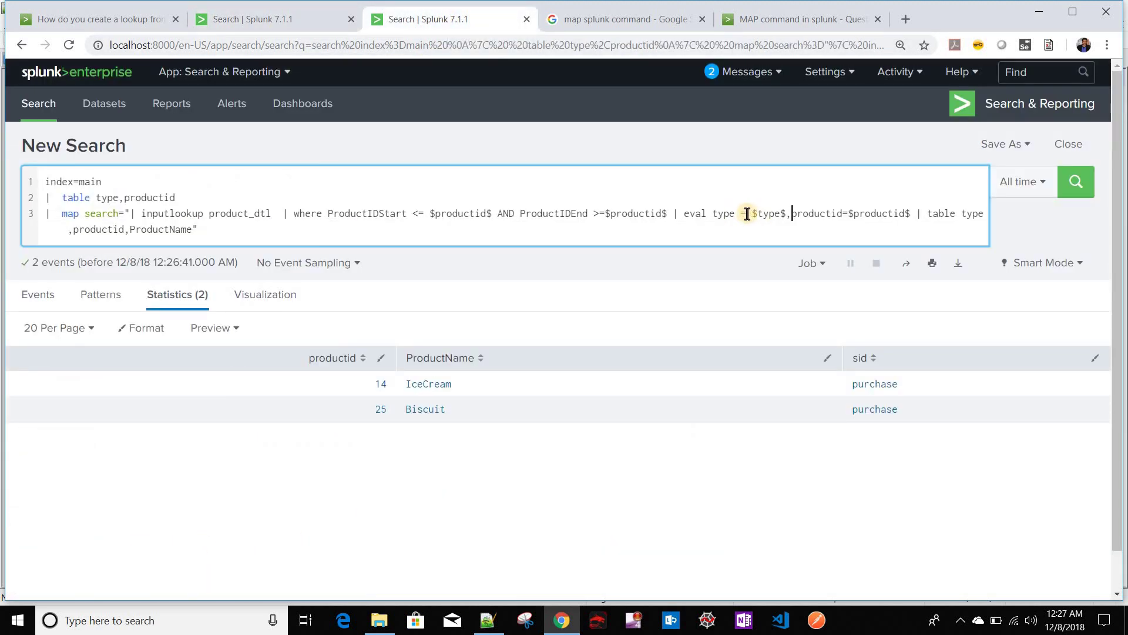
left_click(749, 213)
type("\"")
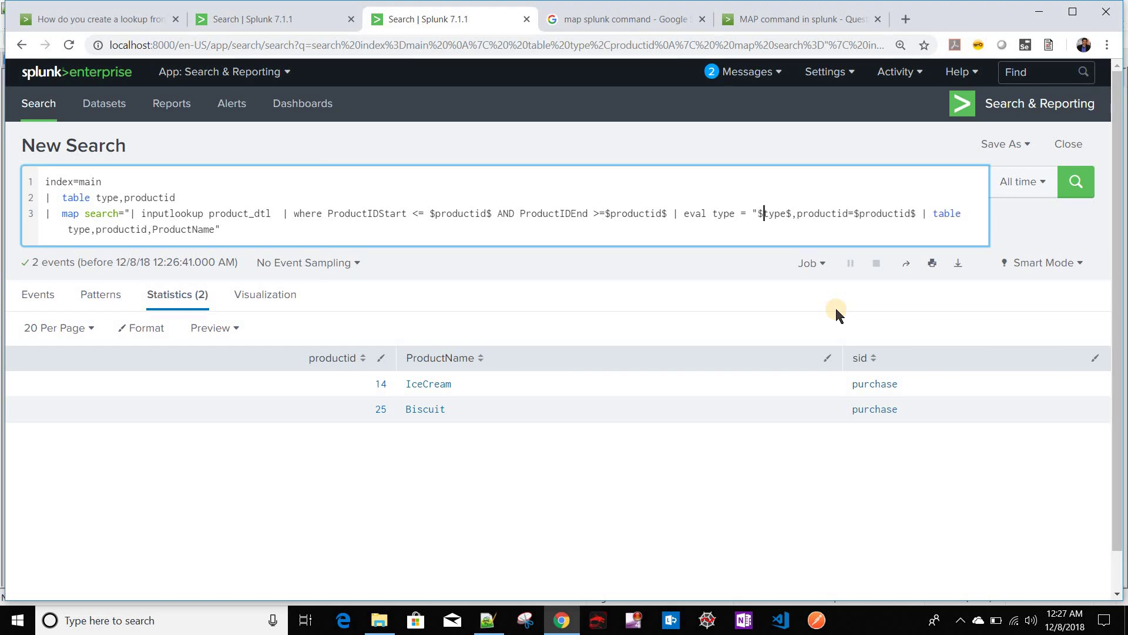
key("Right")
key("Right")
key("Right")
key("Right")
key("Right")
type("\"")
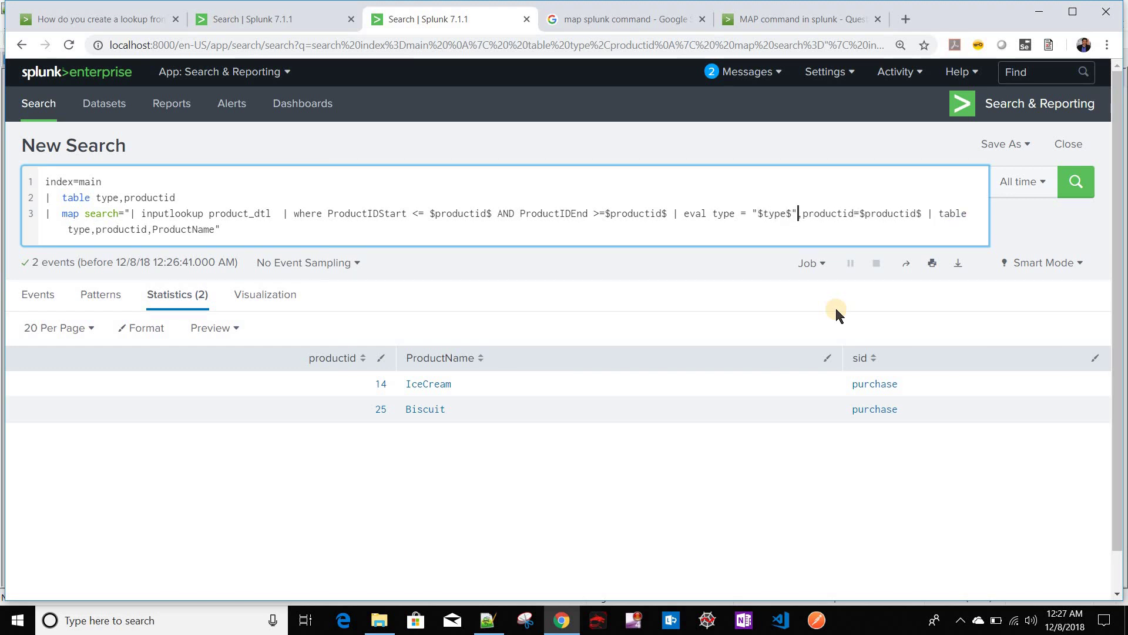
key("Left")
key("Left")
key("Left")
key("Left")
key("Left")
key("Left")
key("Left")
key("Left")
key("Left")
key("Left")
key("Left")
key("Left")
key("Right")
key("Right")
key("Right")
key("Right")
key("Right")
type("\\")
key("Right")
key("Right")
key("Right")
key("Right")
key("Right")
key("Right")
key("Right")
key("Right")
key("Right")
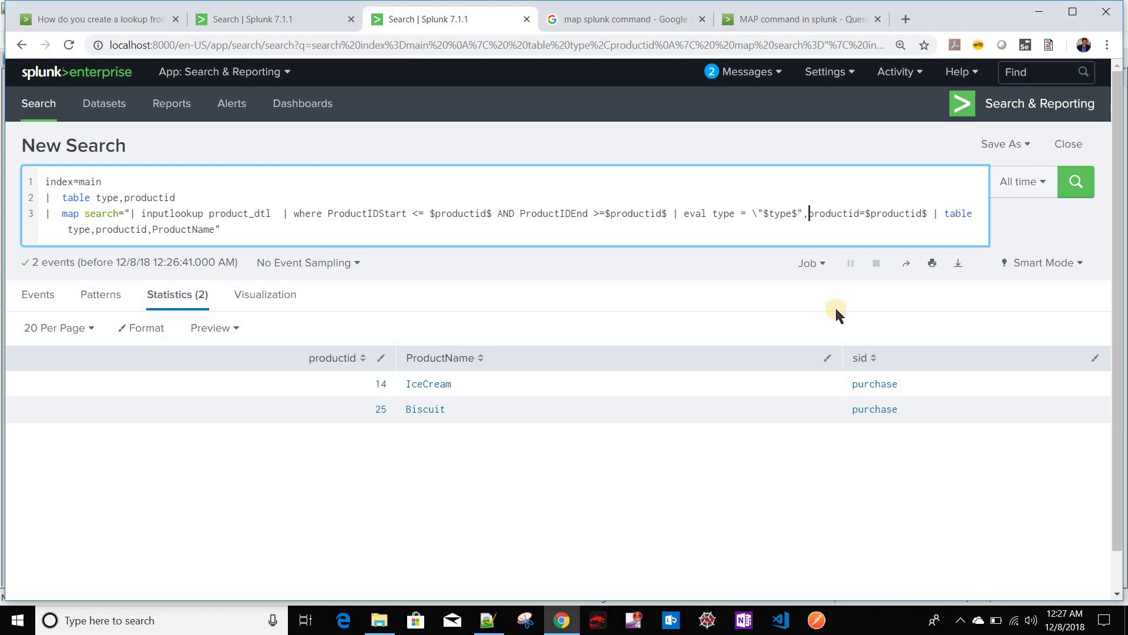
key("Left")
key("Left")
type("\\")
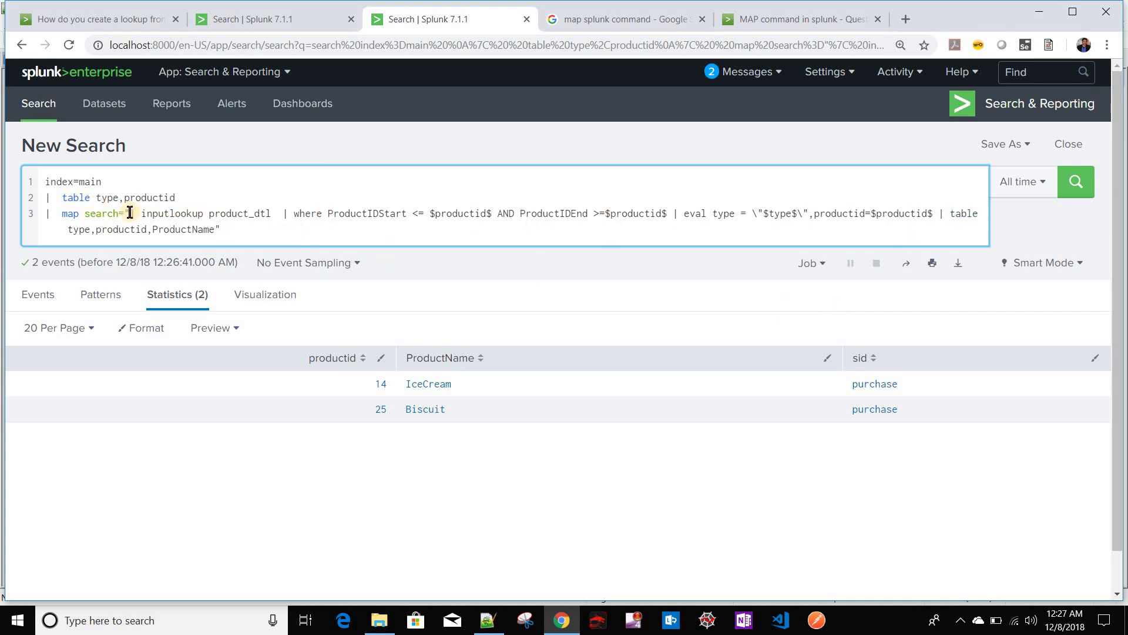
- Rerun the map search so both IceCream and Biscuit rows show type purchase
double_click(108, 214)
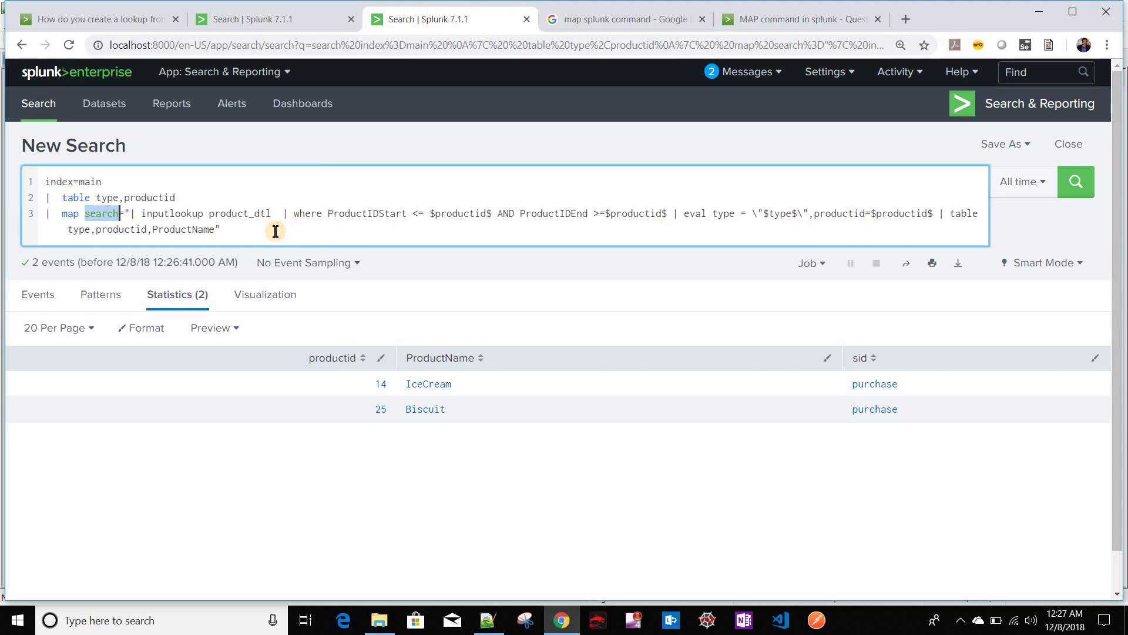
left_click(275, 230)
key("Return")
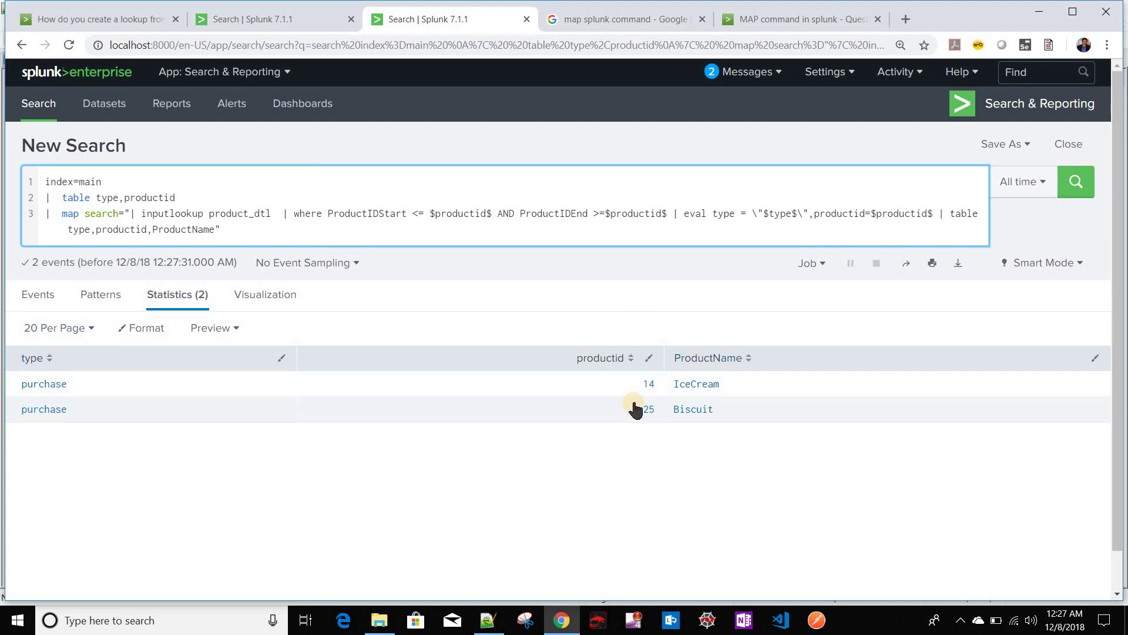
left_click(240, 21)
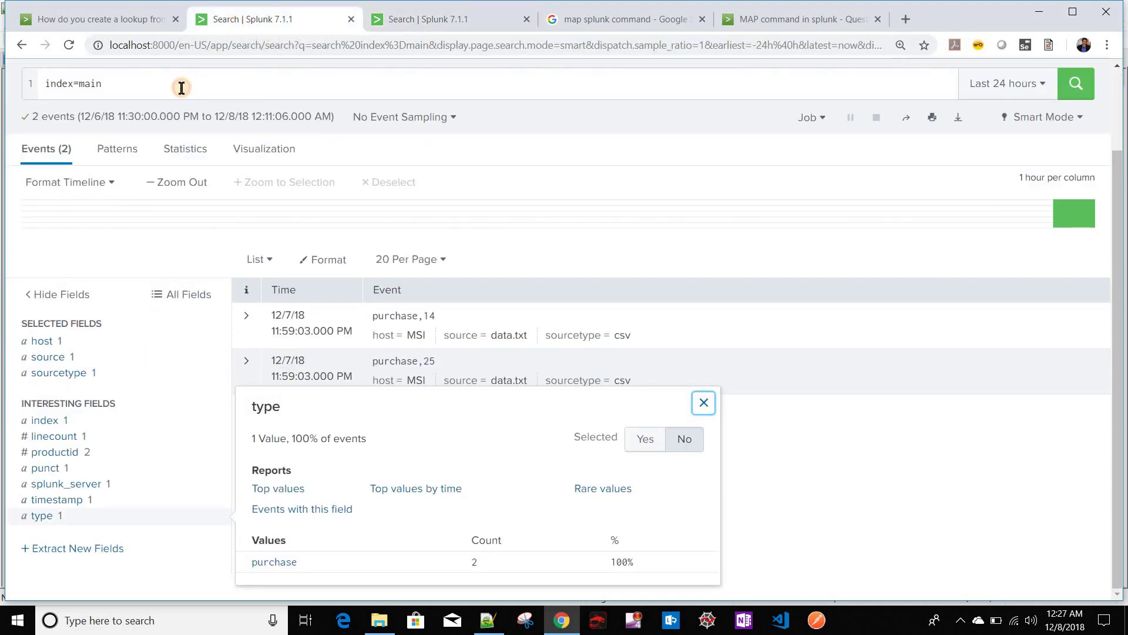
triple_click(181, 88)
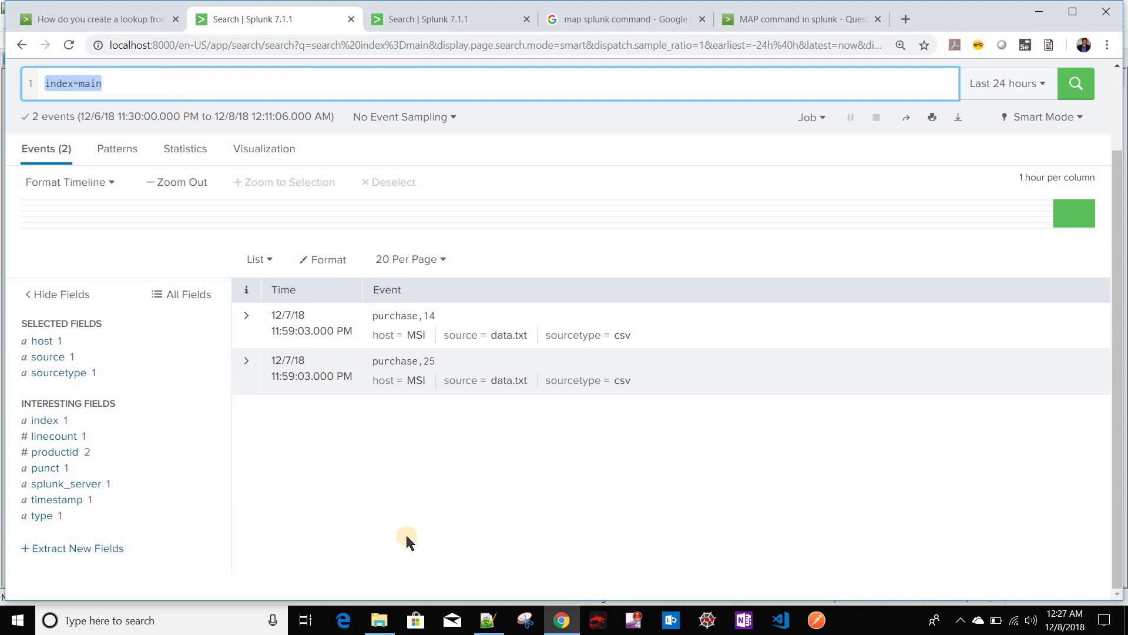
- In Notepad++, highlight the IceCream,11,20 line of product_dtl.csv and its range end 20
left_click(488, 620)
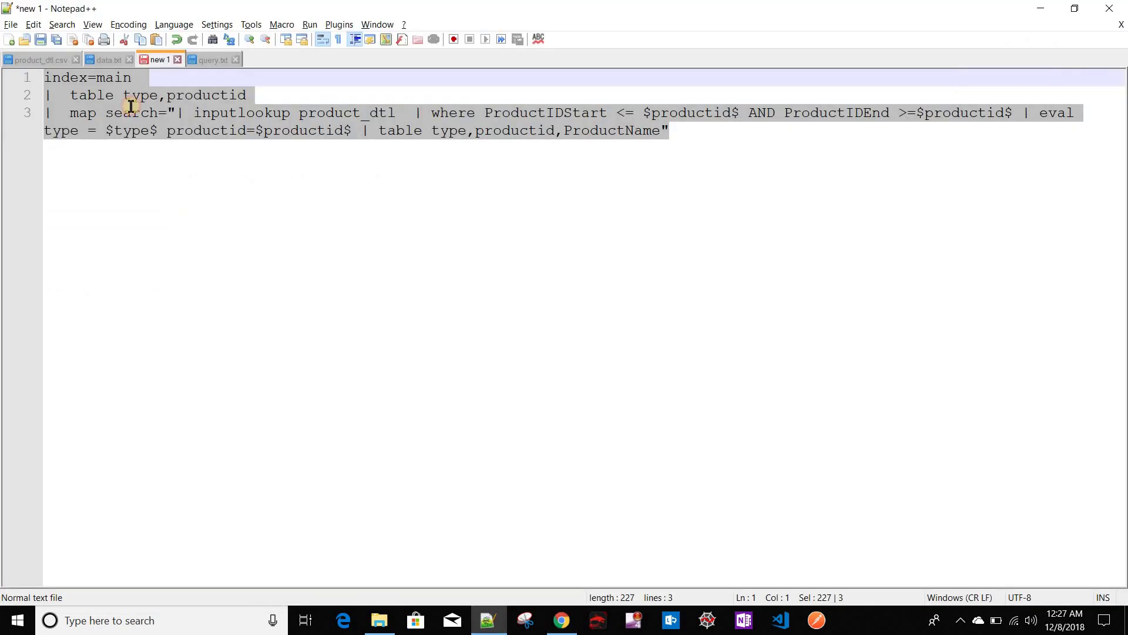
key("Right")
key("ctrl+Tab")
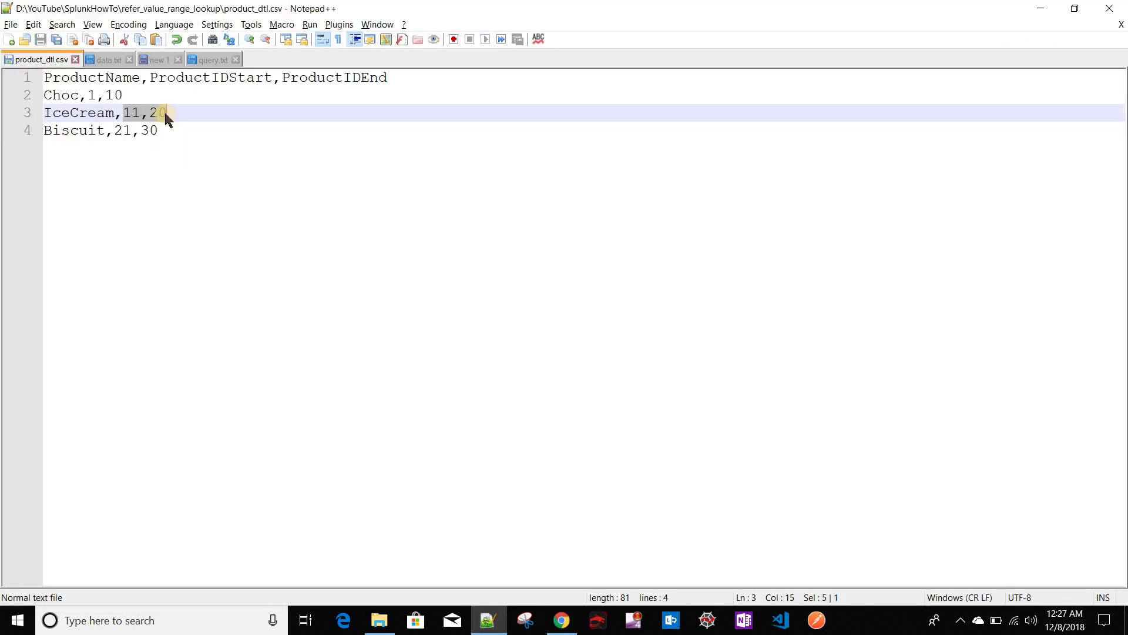
key("Right")
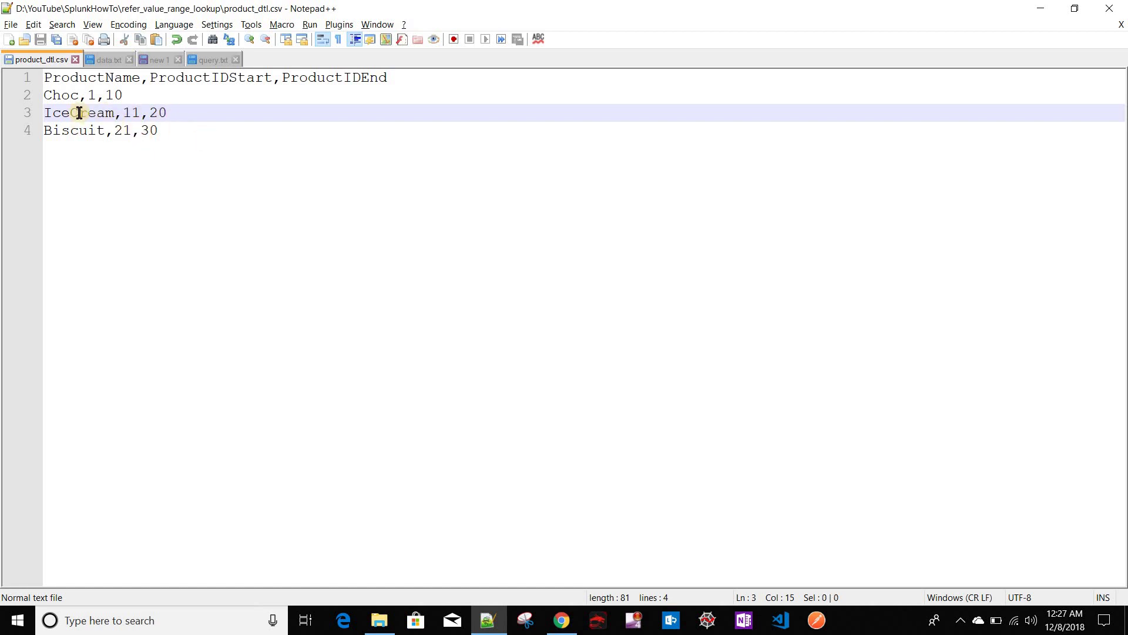
key("Home")
key("shift+End")
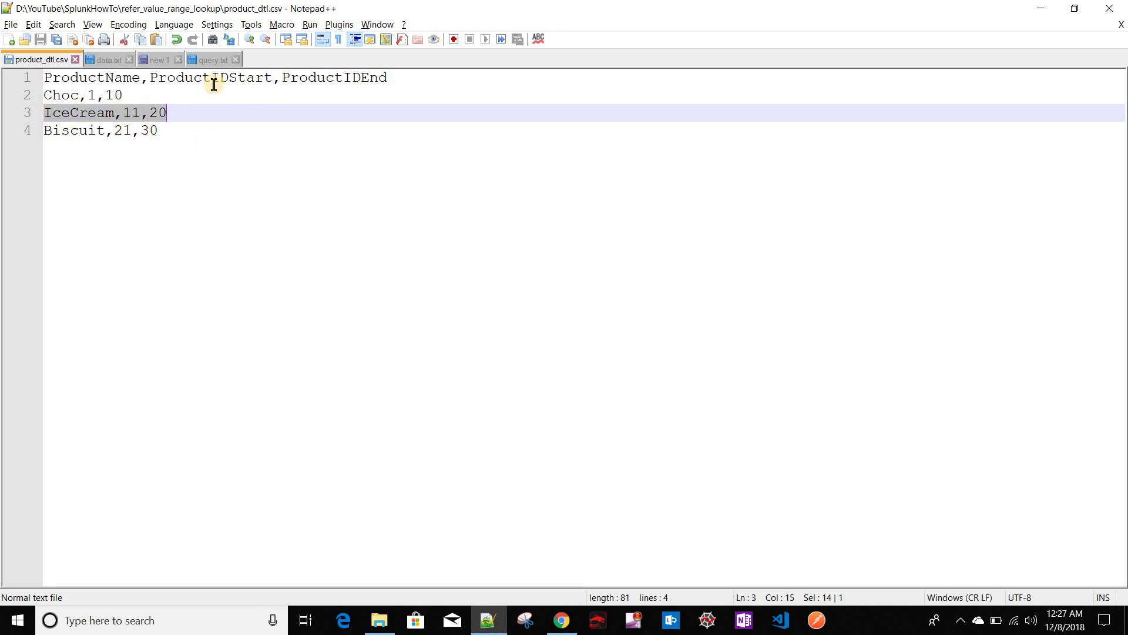
left_click(157, 112)
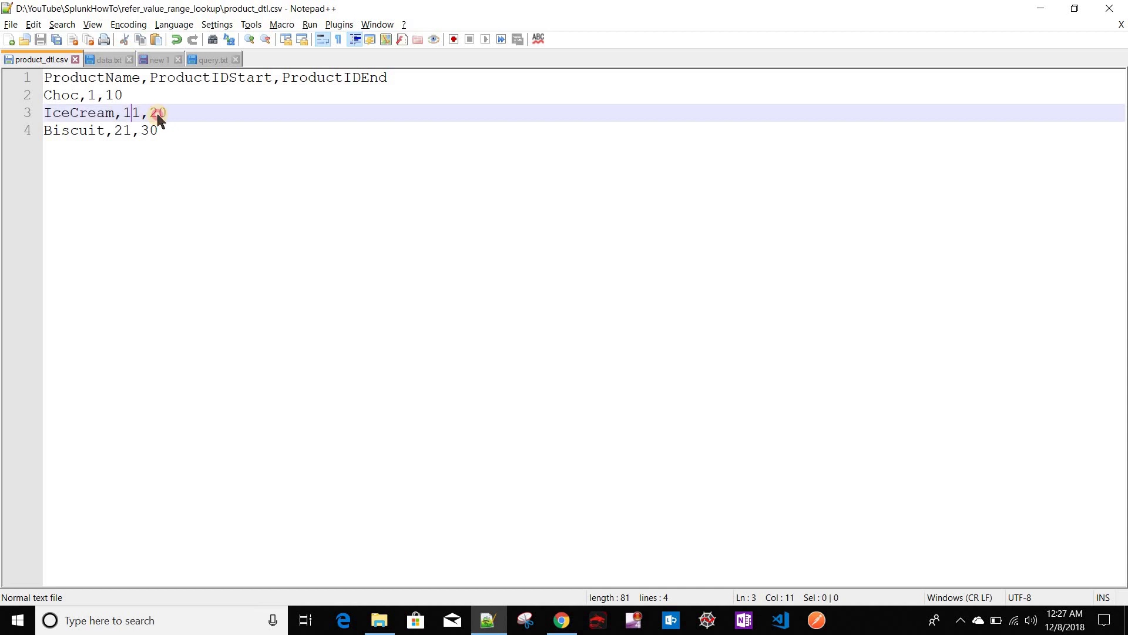
key("Left")
key("shift+End")
- Compare the Splunk table with the Biscuit,21,30 line, confirming 14 maps to IceCream and 25 to Biscuit
left_click(558, 620)
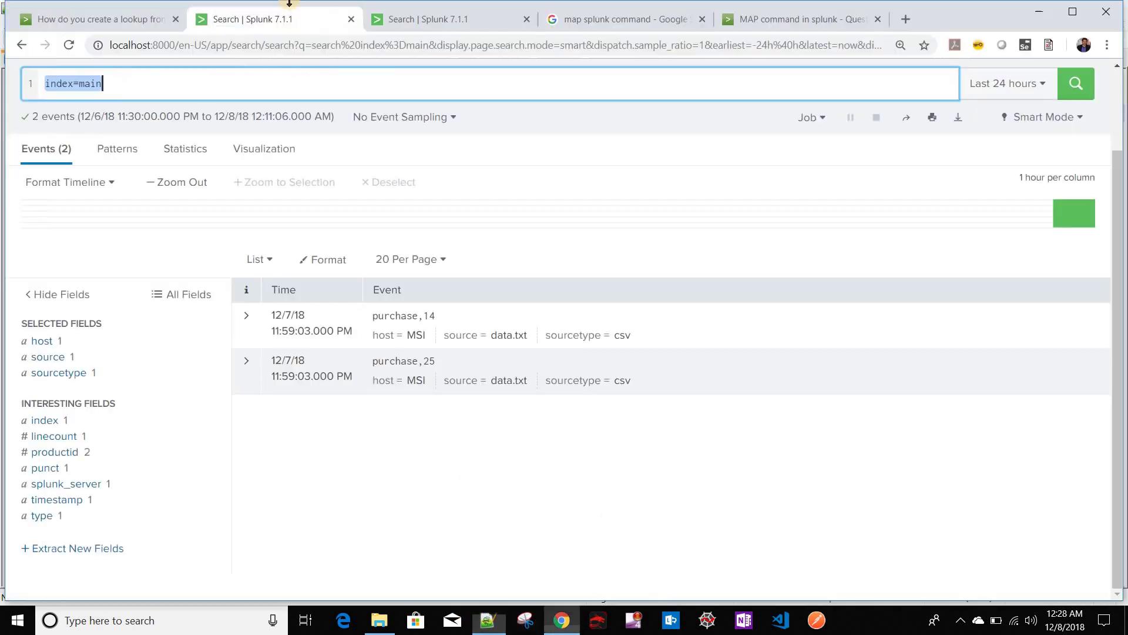
left_click(461, 23)
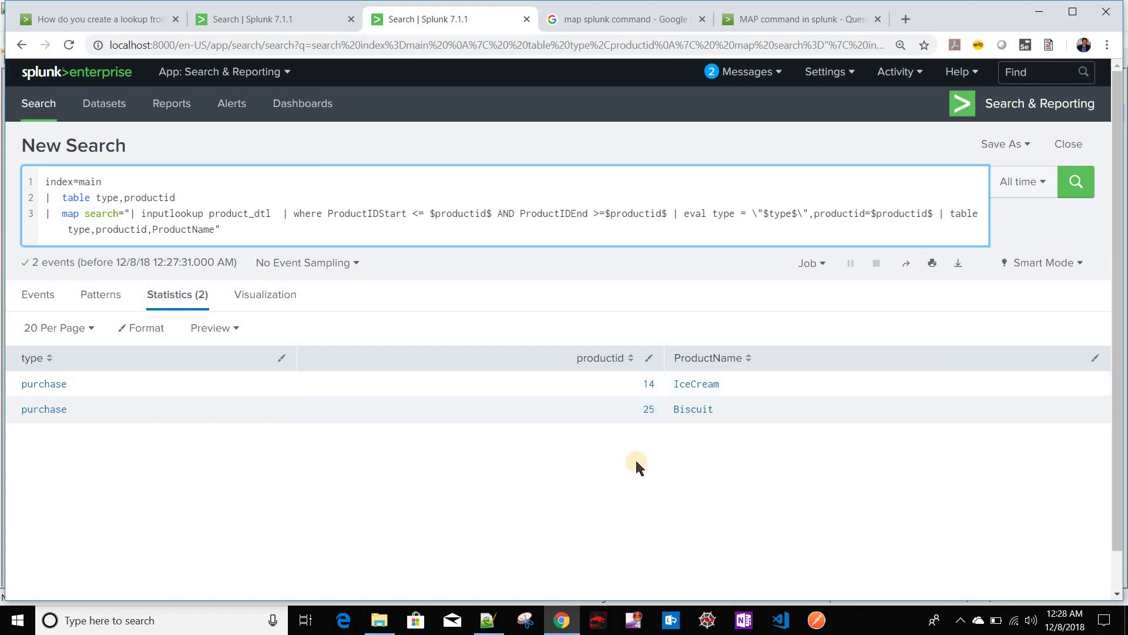
left_click(489, 620)
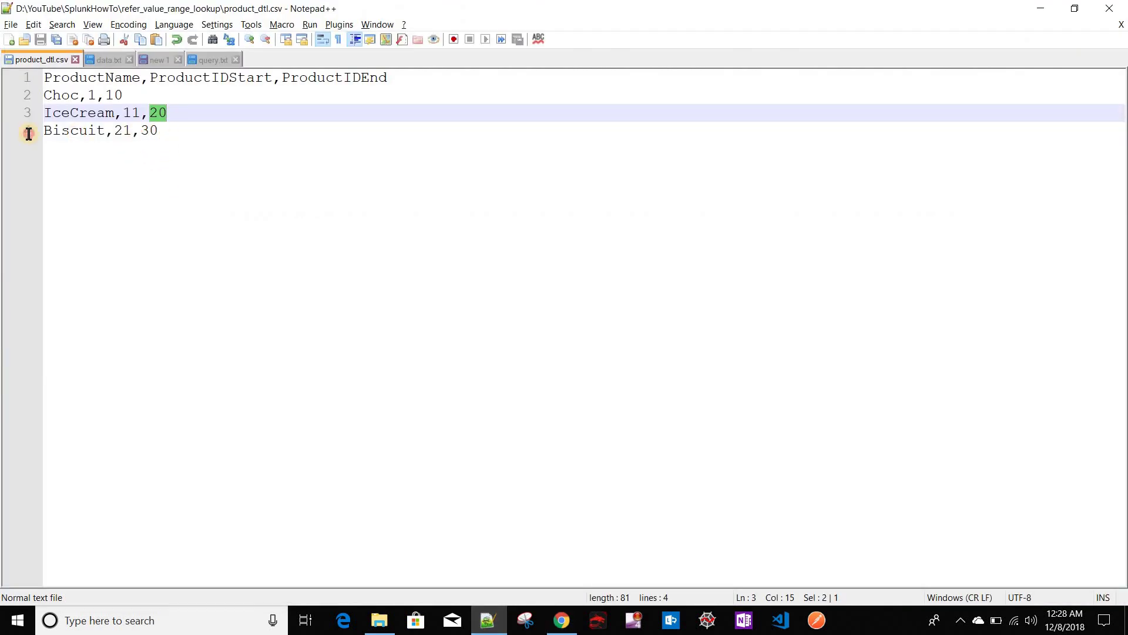
left_click(28, 133)
left_click(561, 620)
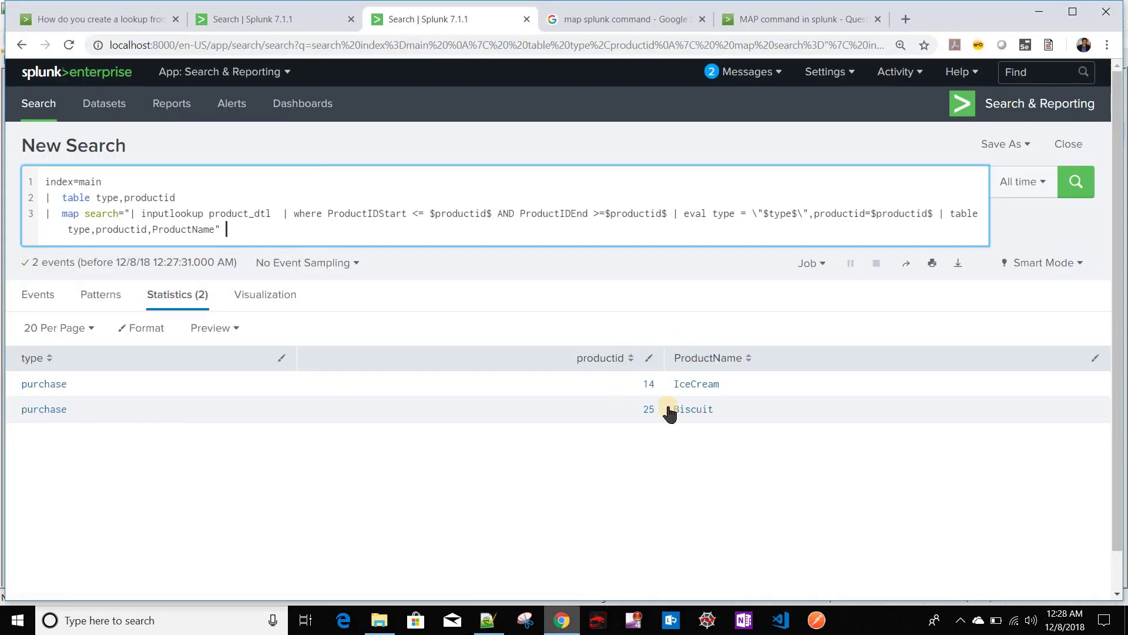